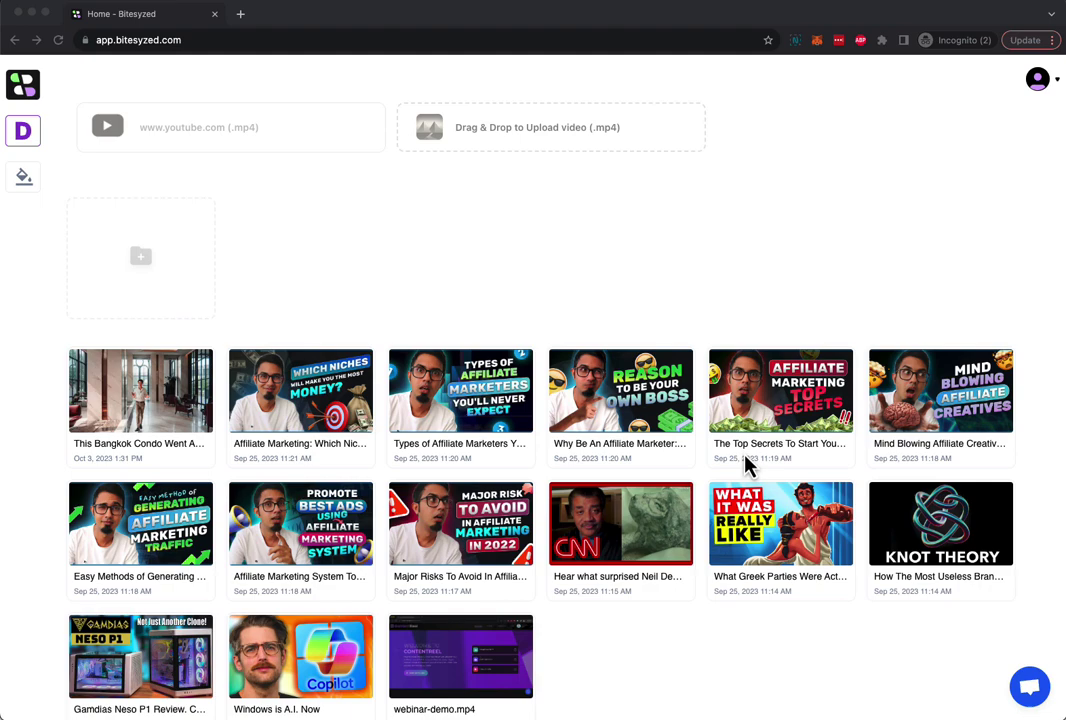
Look over the Bitesyzed video library and bring its browser window into focus.
scroll(748, 466, down, 3)
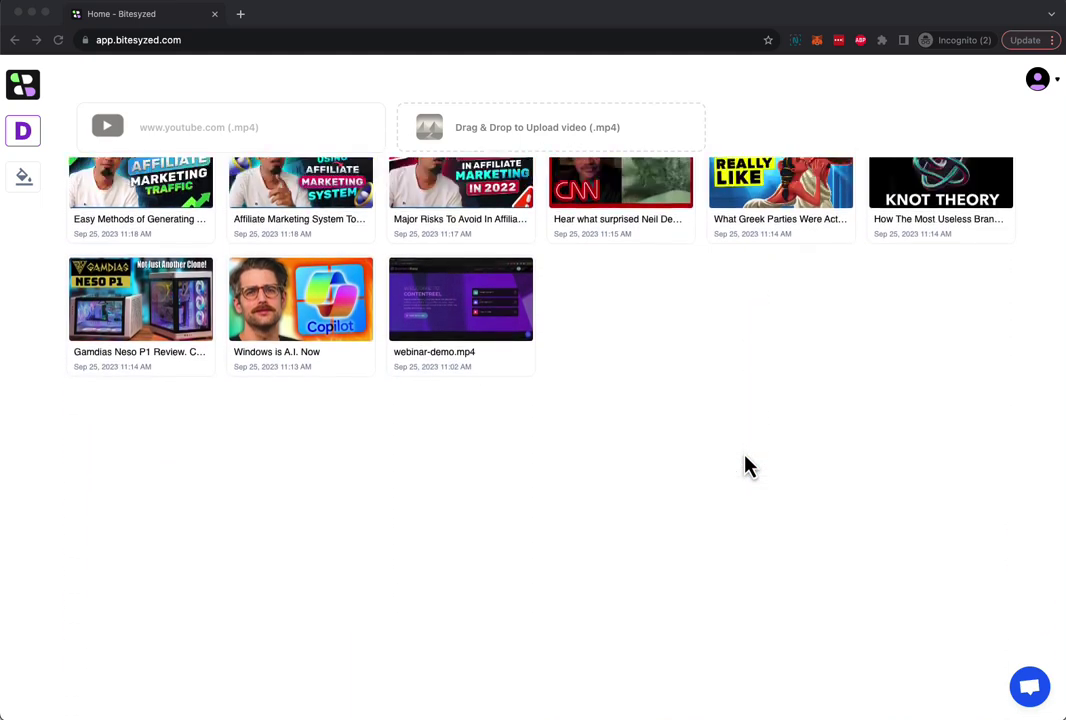
scroll(748, 466, up, 5)
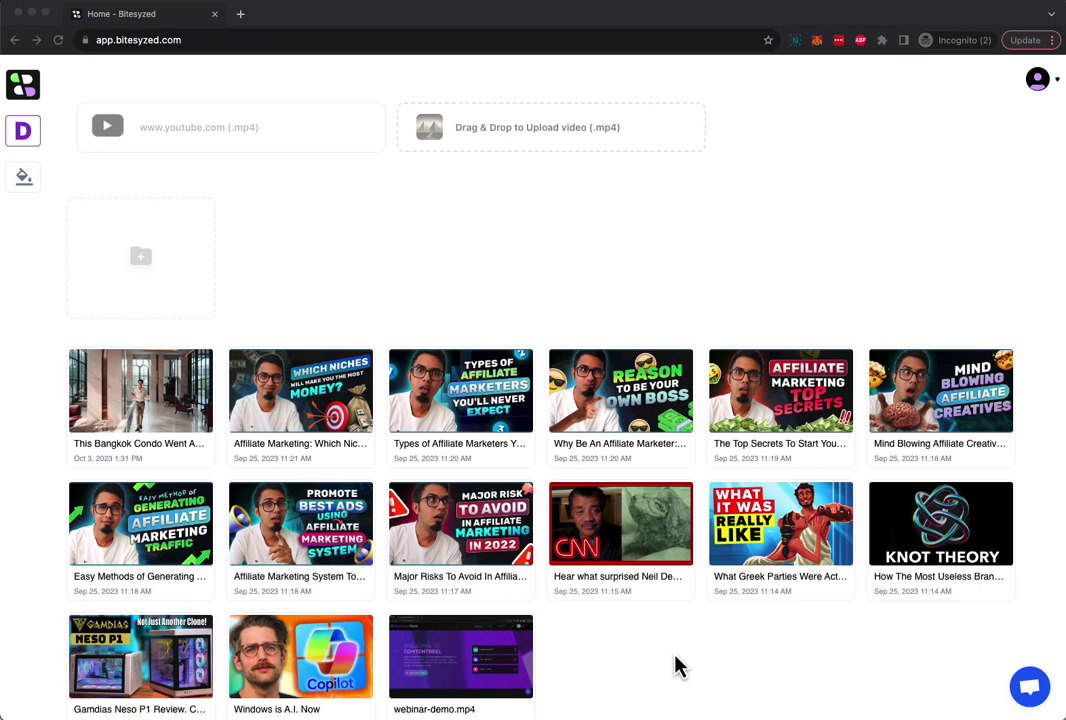
click(393, 266)
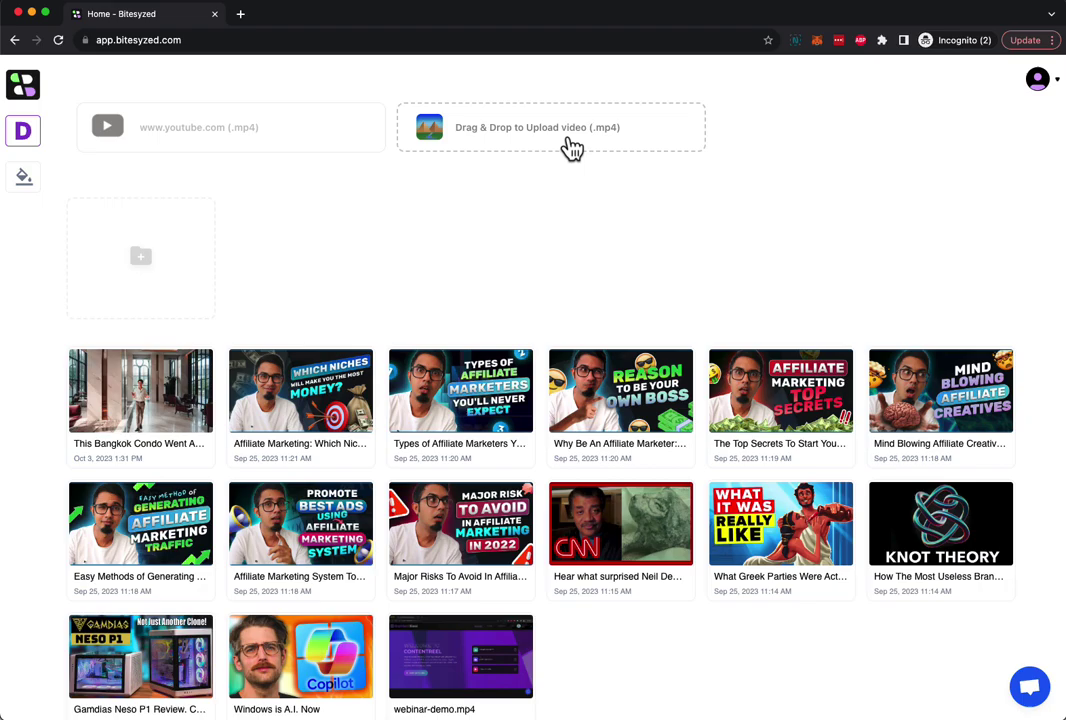
Load youtube.com in a new browser tab.
key(ctrl+t)
text(youtu)
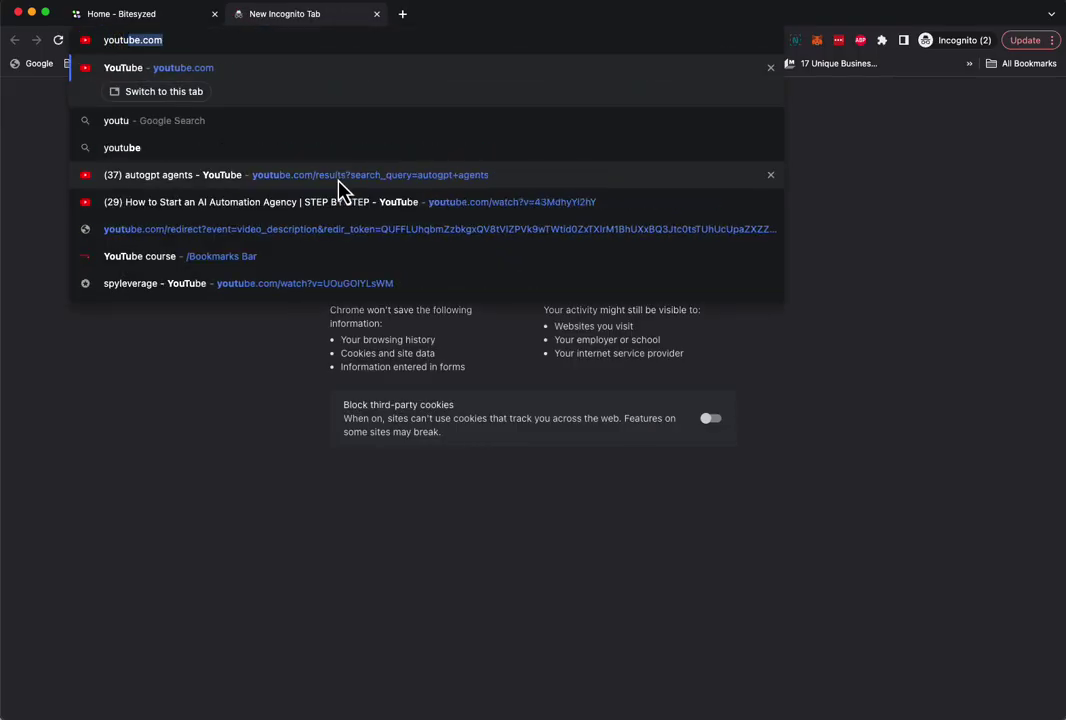
text(be.com)
key(Return)
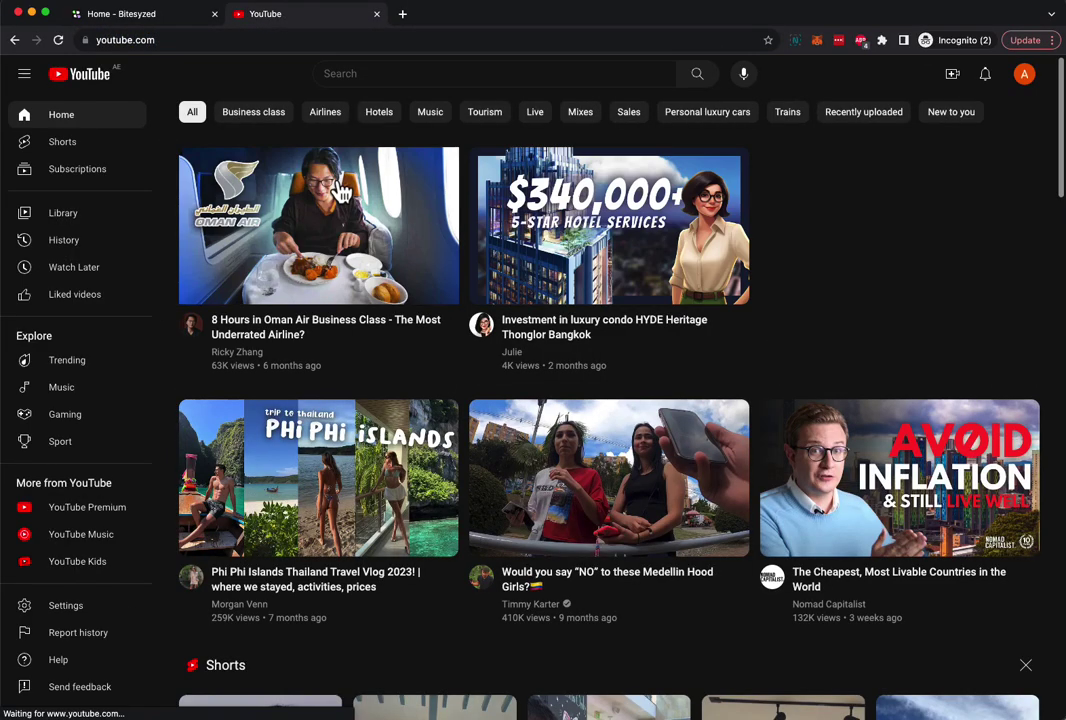
Copy the link of the $80,000 Pattaya Beach condo tour video and return to the Bitesyzed tab.
mouse_move(543, 495)
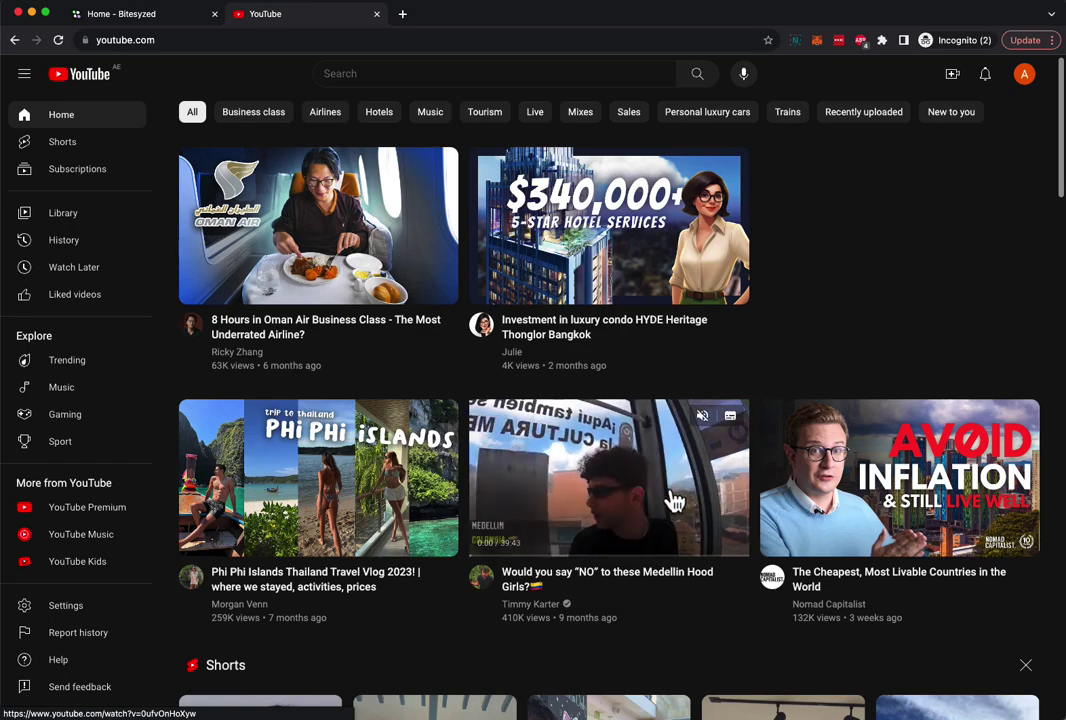
scroll(672, 500, down, 10)
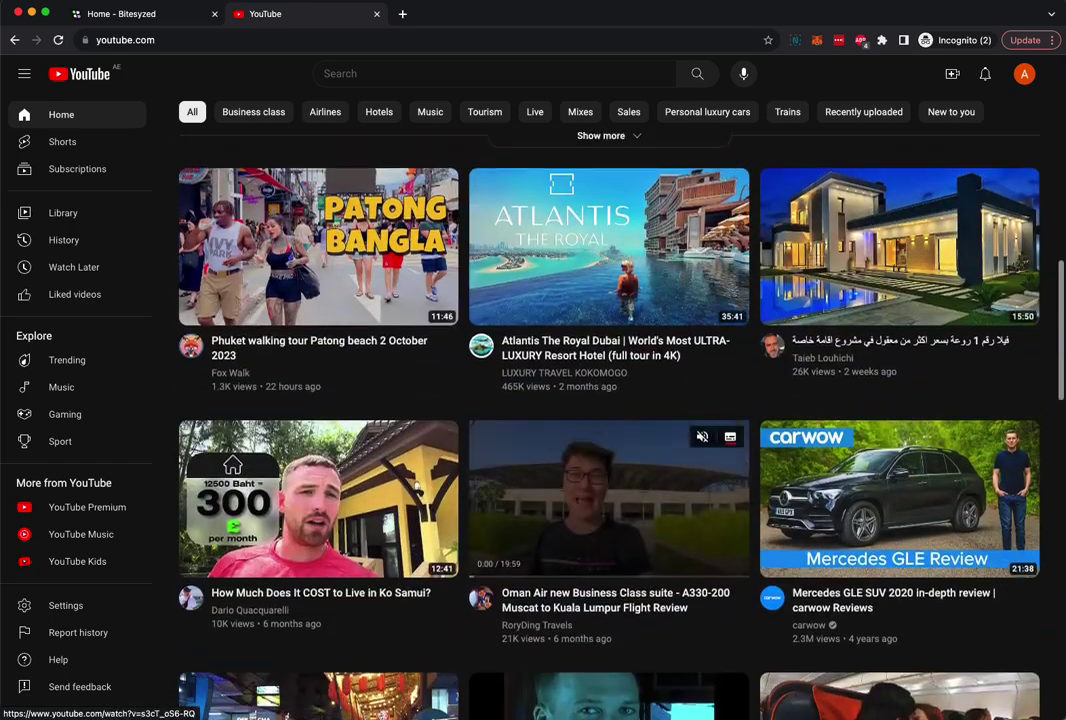
scroll(623, 520, down, 5)
right_click(625, 517)
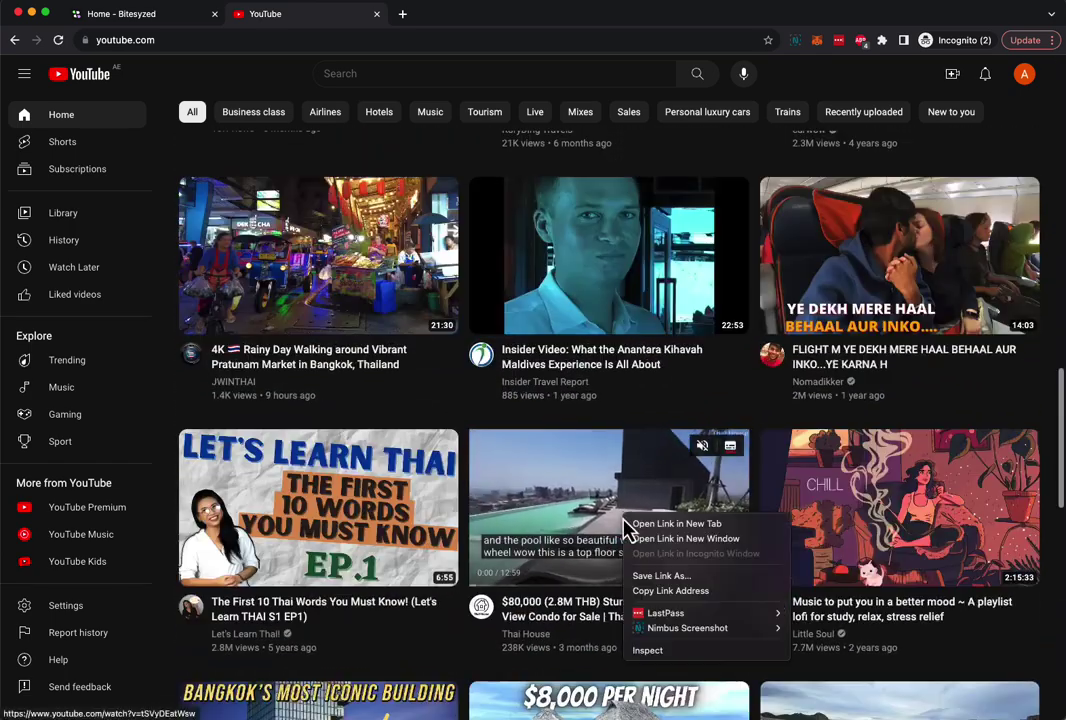
click(660, 591)
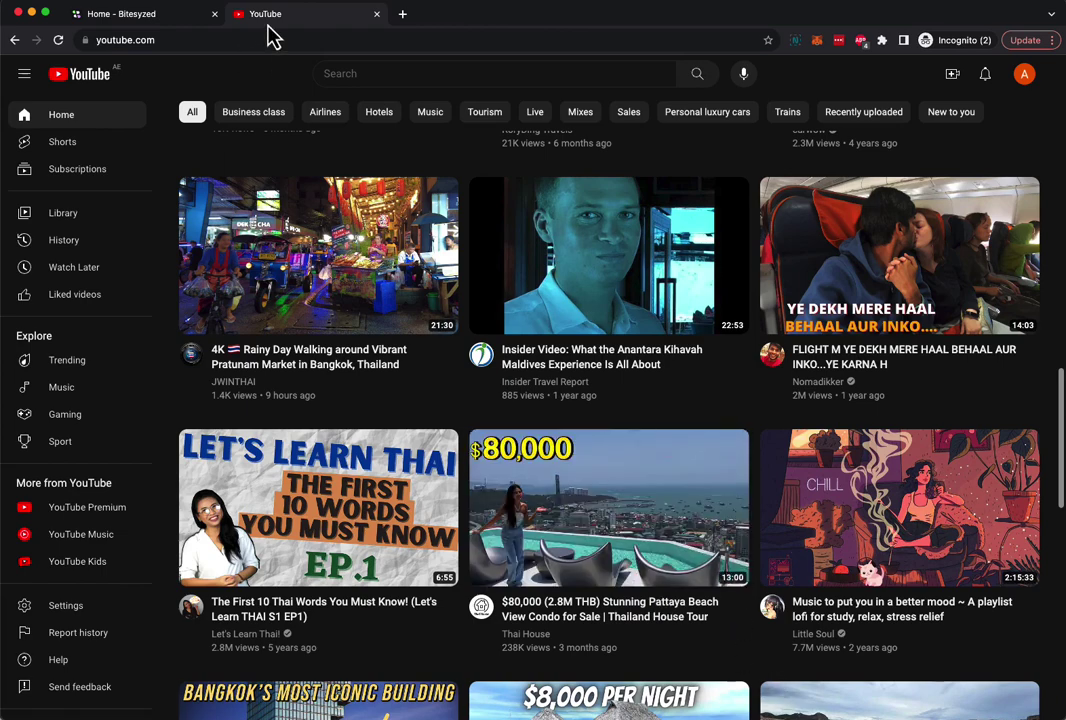
click(130, 14)
Close the YouTube tab and paste the Pattaya condo link into Bitesyzed's YouTube link field to import it.
click(376, 14)
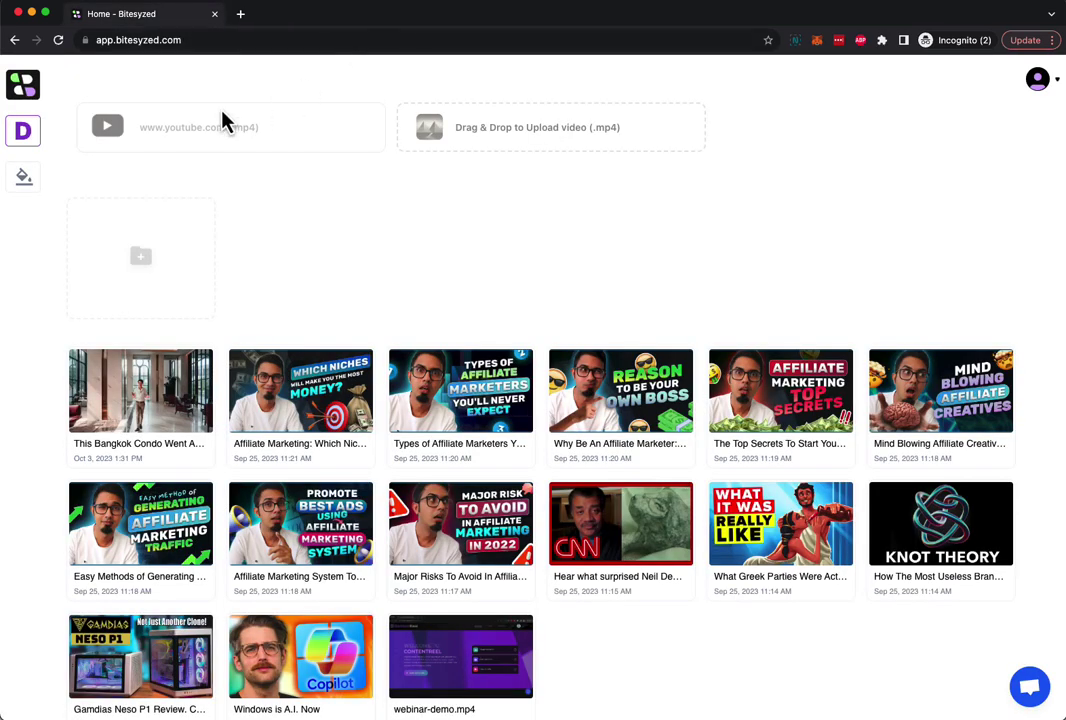
click(170, 130)
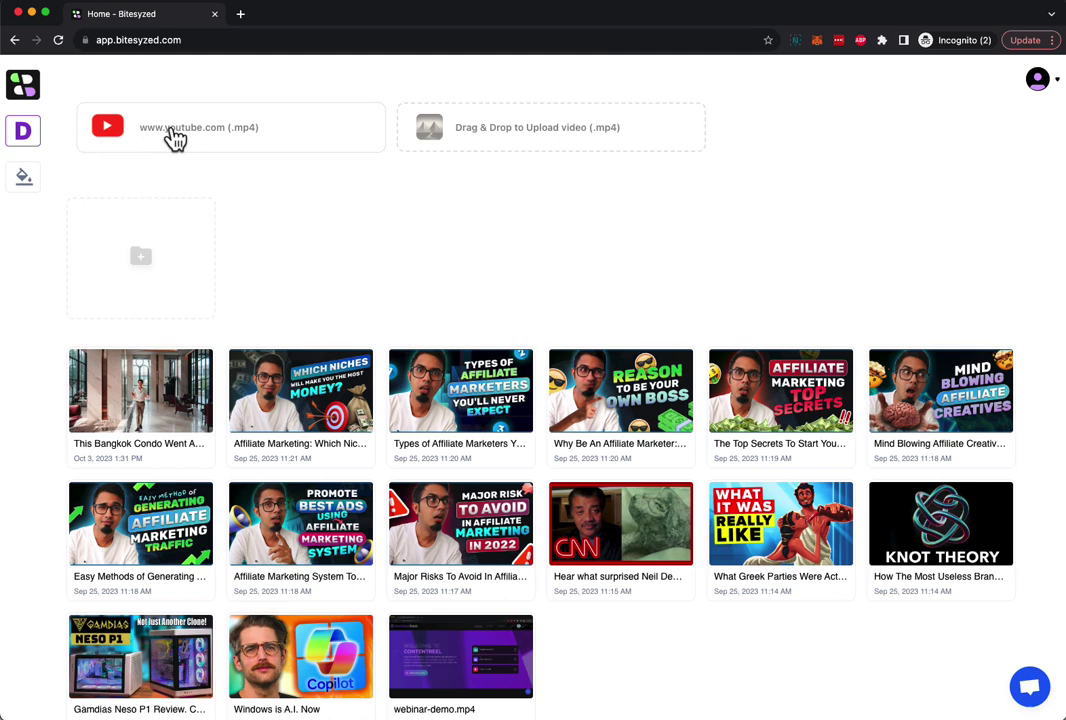
key(super+v)
key(Return)
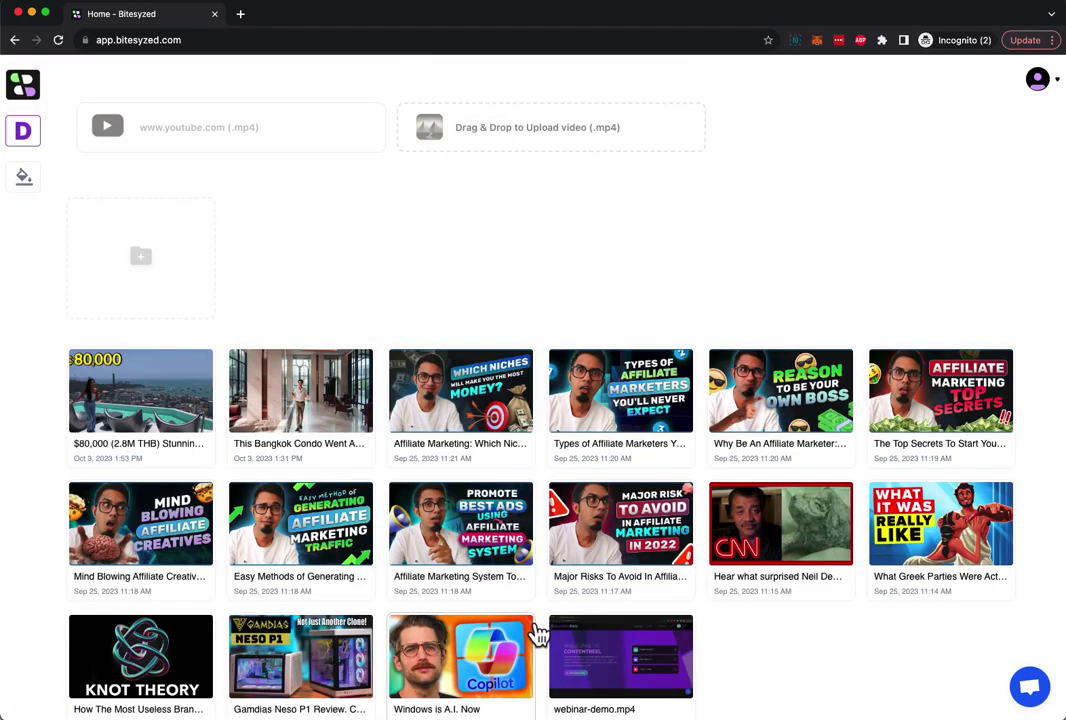
mouse_move(164, 440)
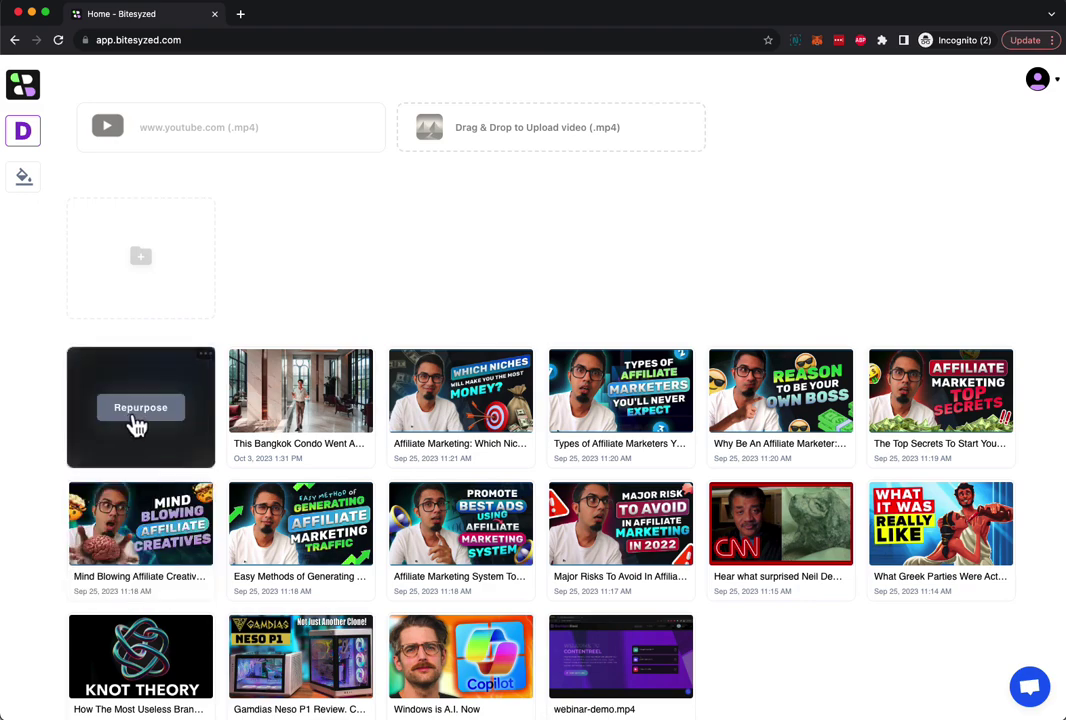
Repurpose the Pattaya condo video with Portuguese chosen as the caption language.
click(141, 421)
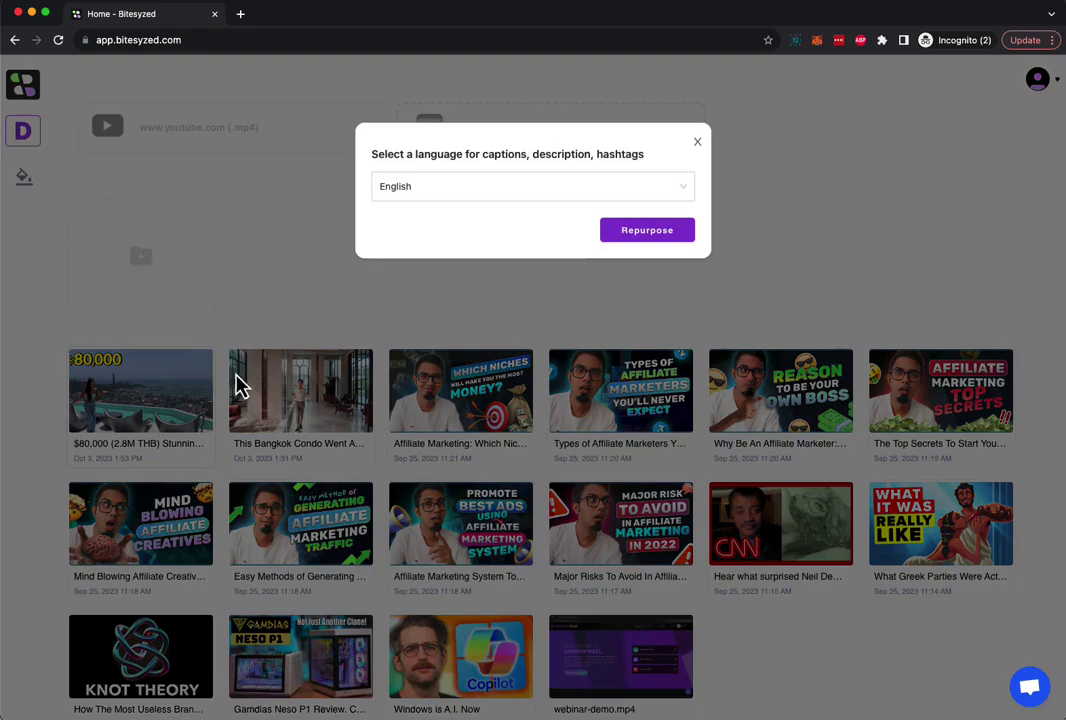
click(508, 202)
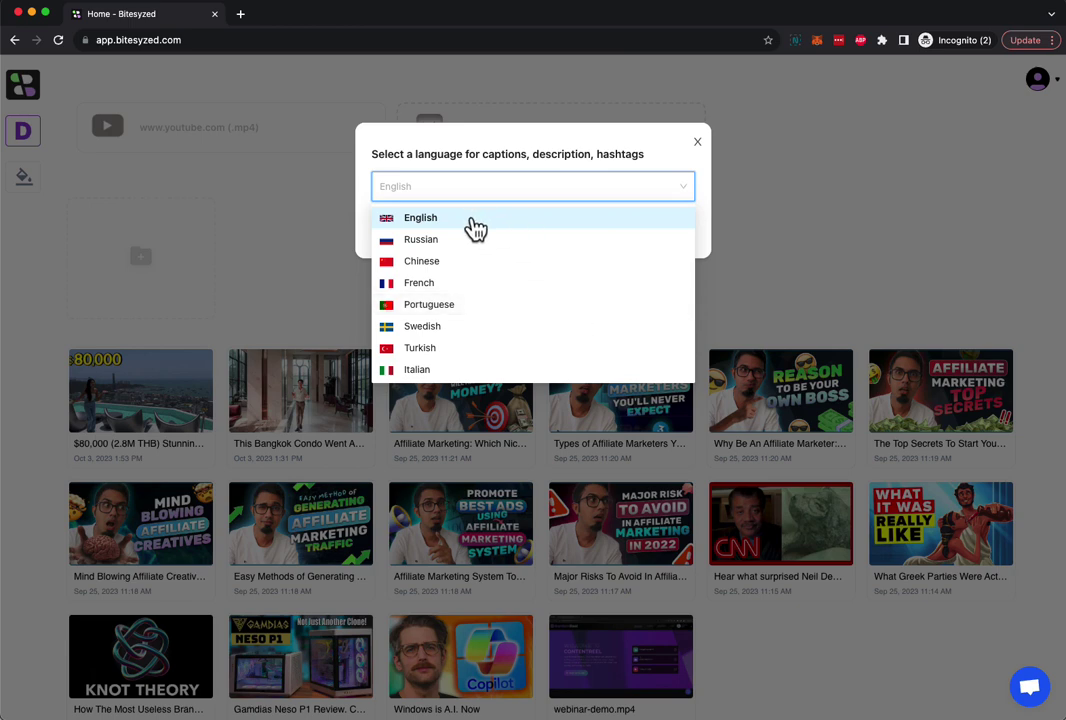
scroll(473, 307, down, 5)
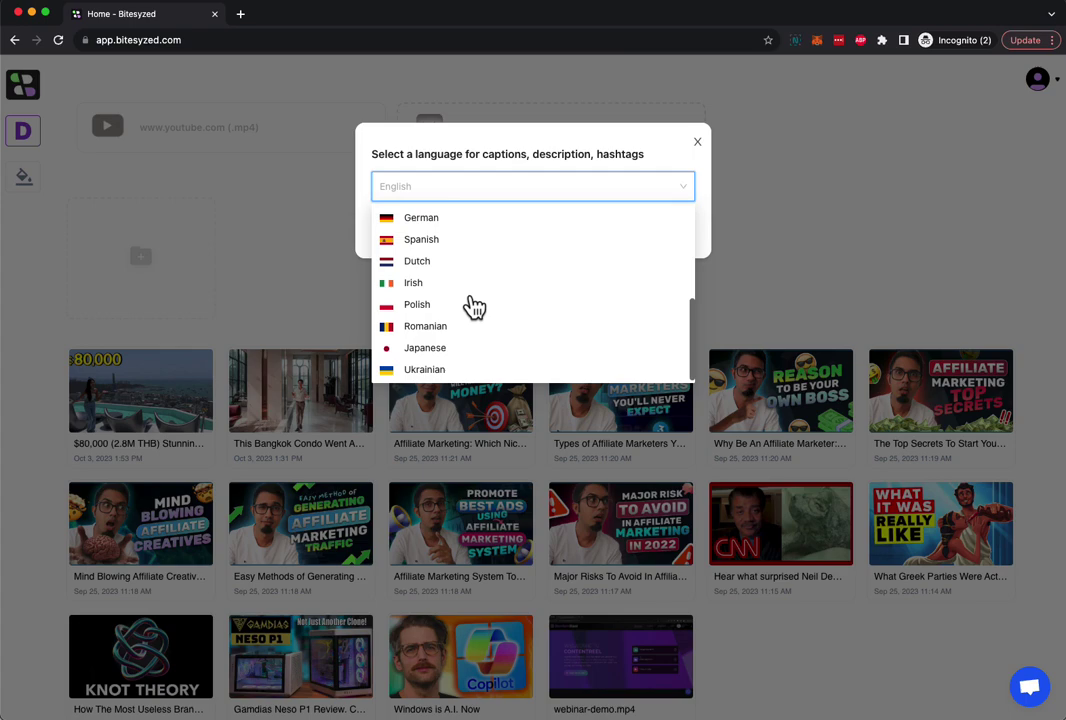
scroll(505, 309, up, 5)
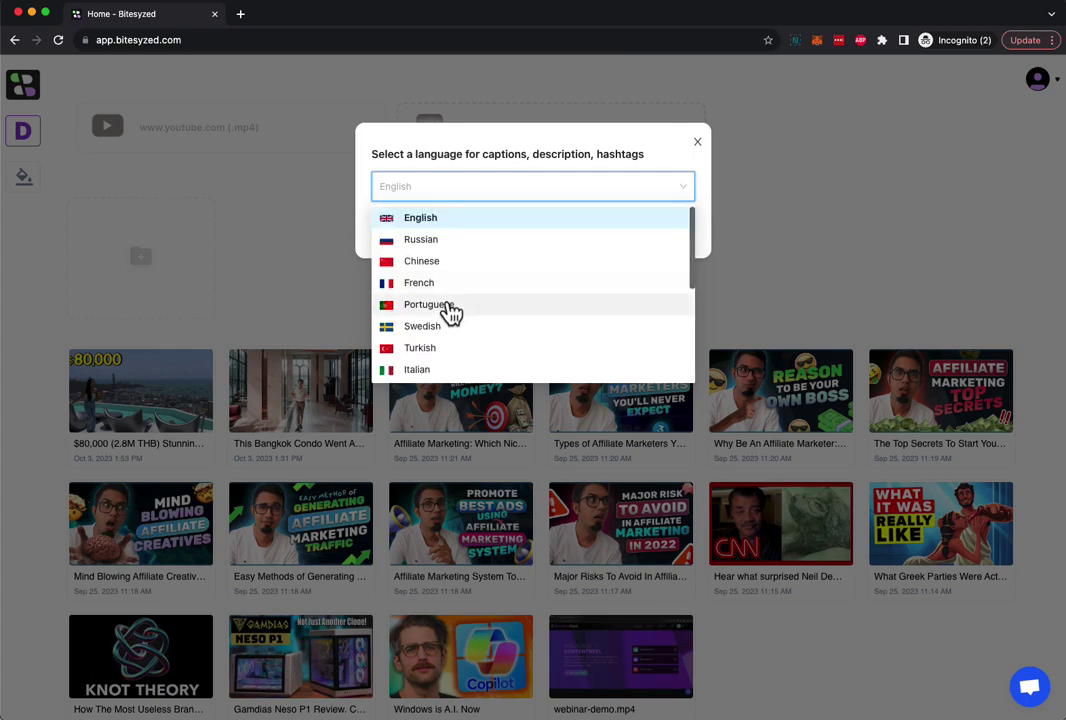
click(450, 312)
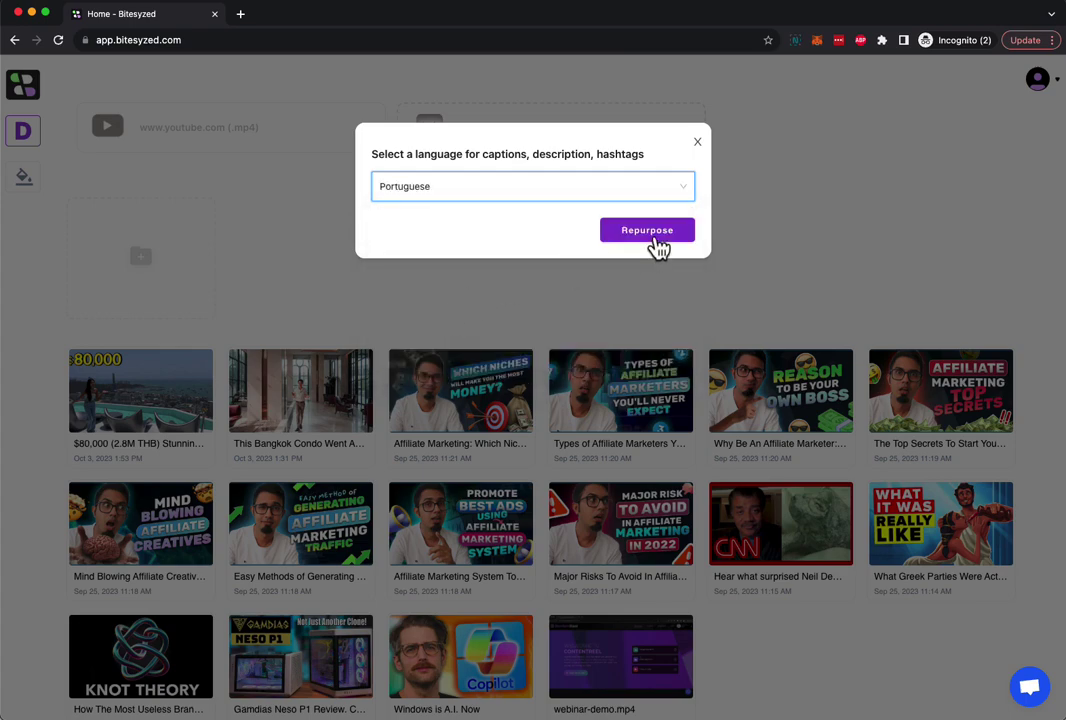
click(656, 240)
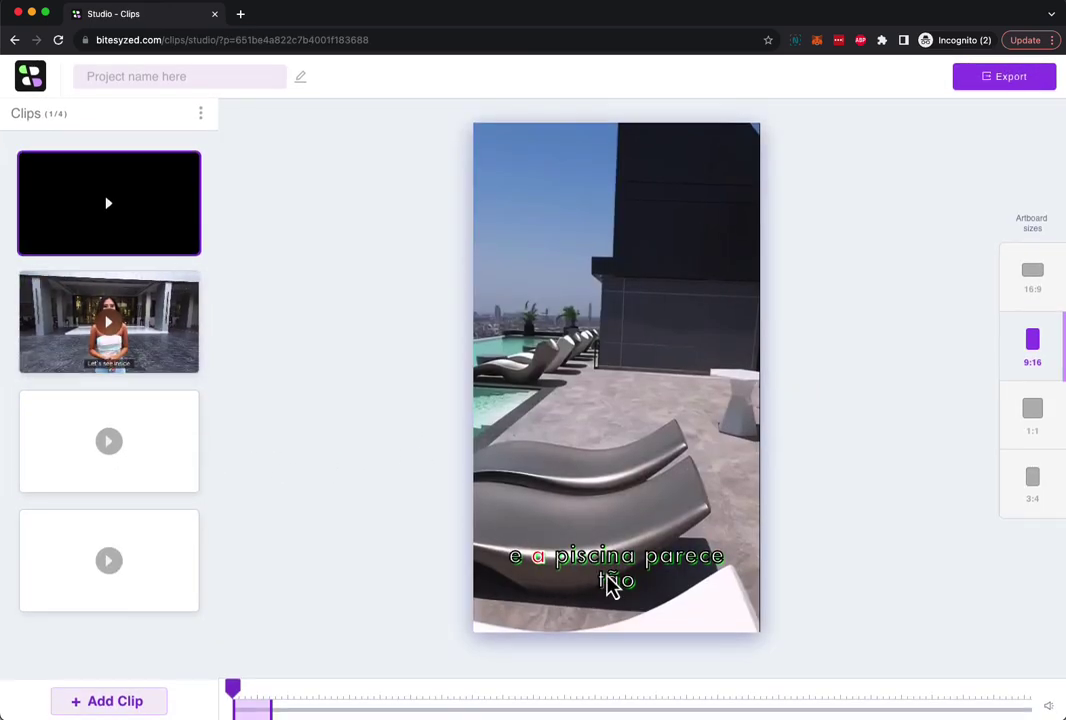
Preview the first clip, then add clips until the six-clip limit message appears.
click(617, 375)
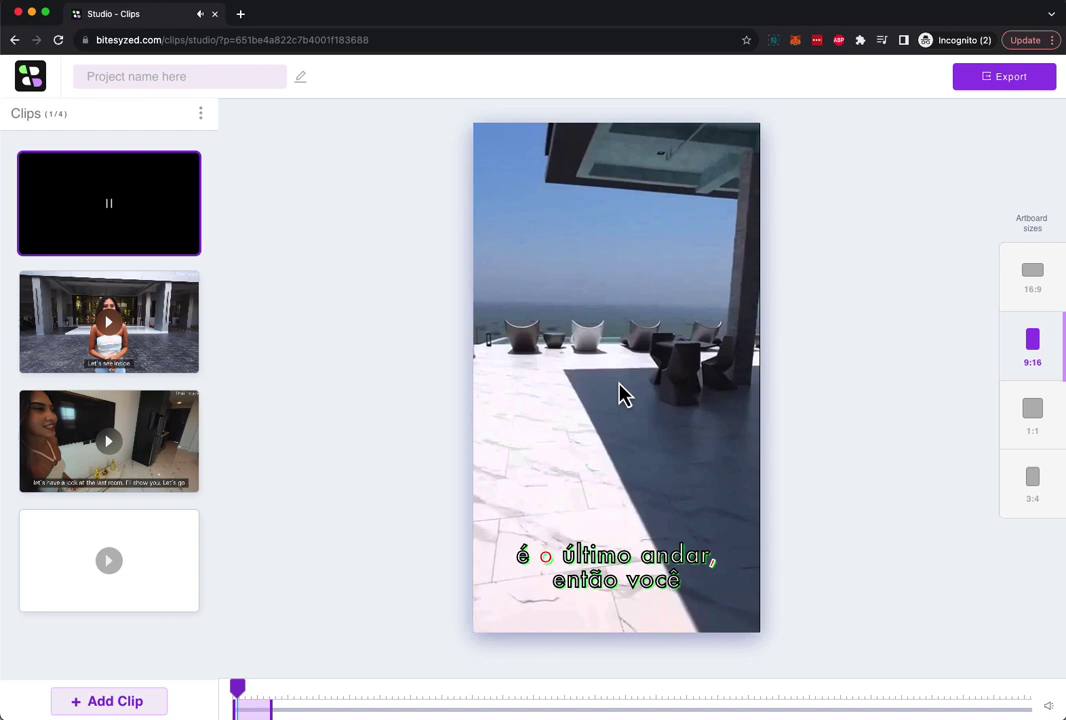
click(619, 393)
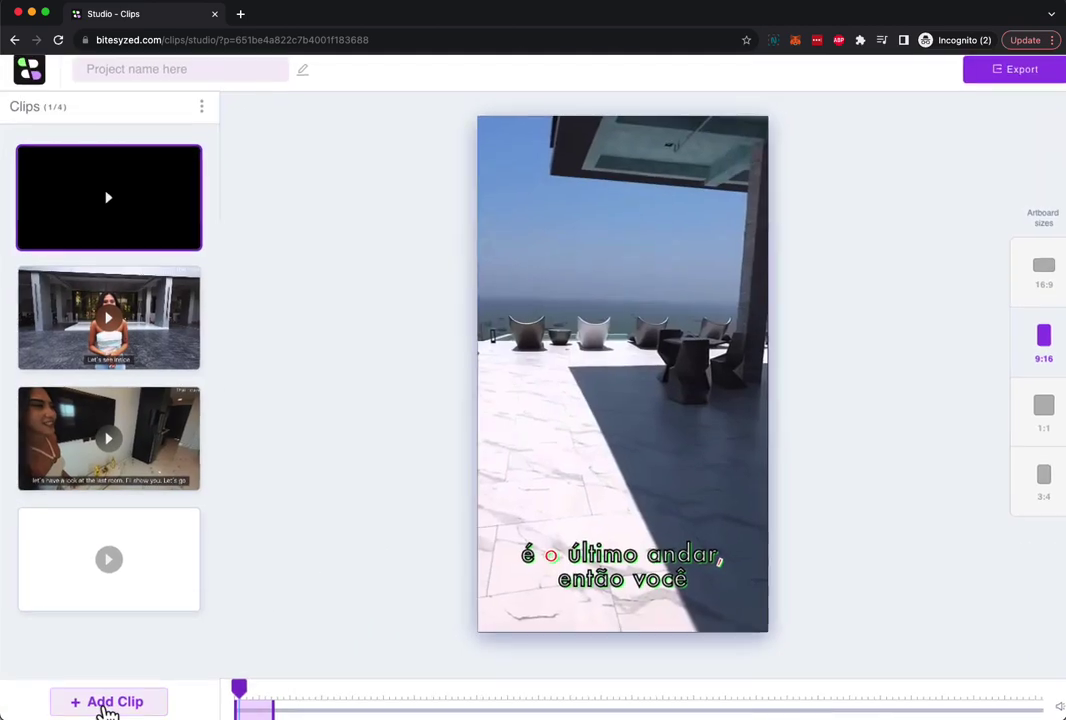
click(108, 705)
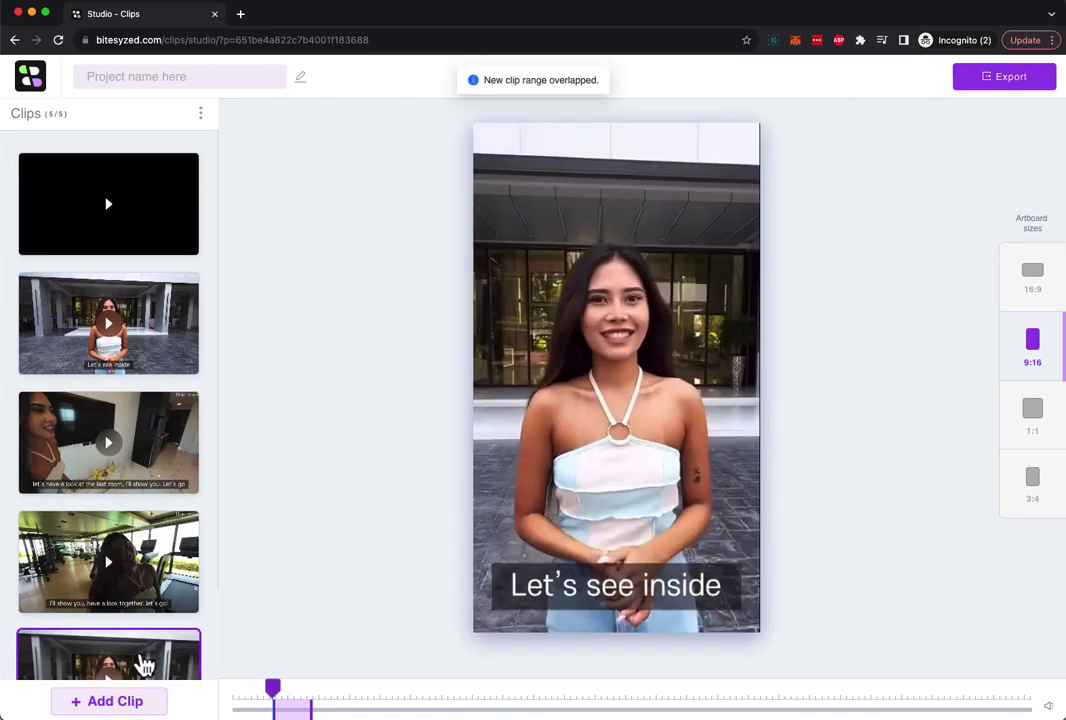
scroll(143, 666, down, 2)
click(119, 702)
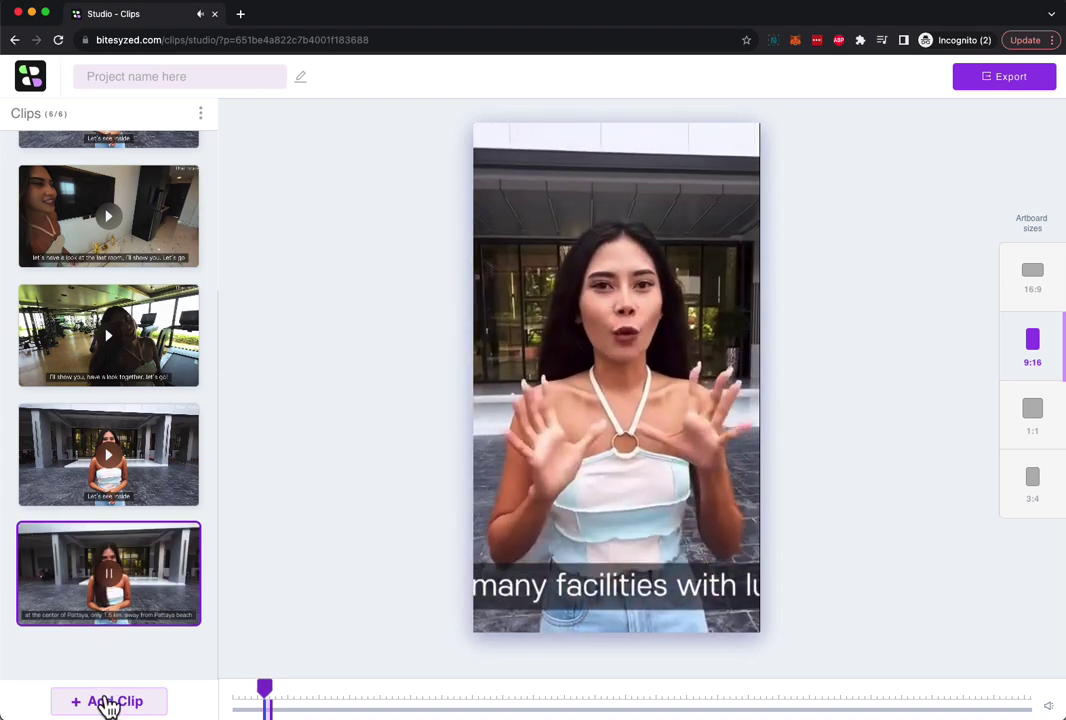
click(107, 704)
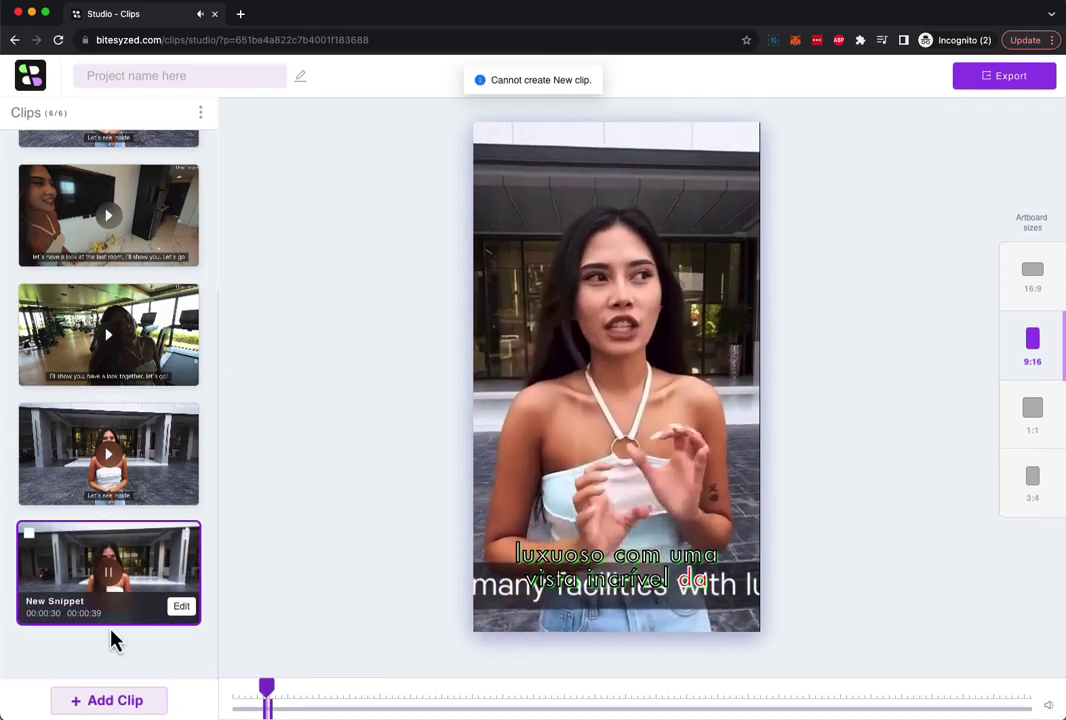
click(84, 703)
scroll(140, 583, up, 3)
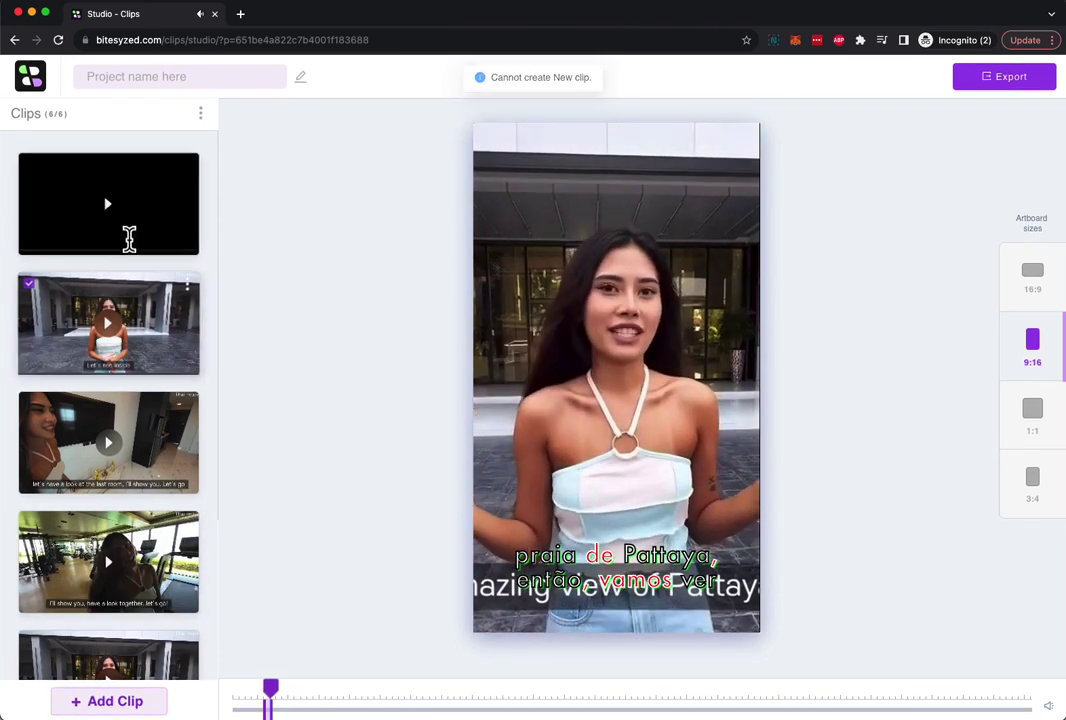
On the Inside Tour clip, try 16:9, 1:1 and 3:4 frames, keep 9:16, and open its caption settings.
click(160, 236)
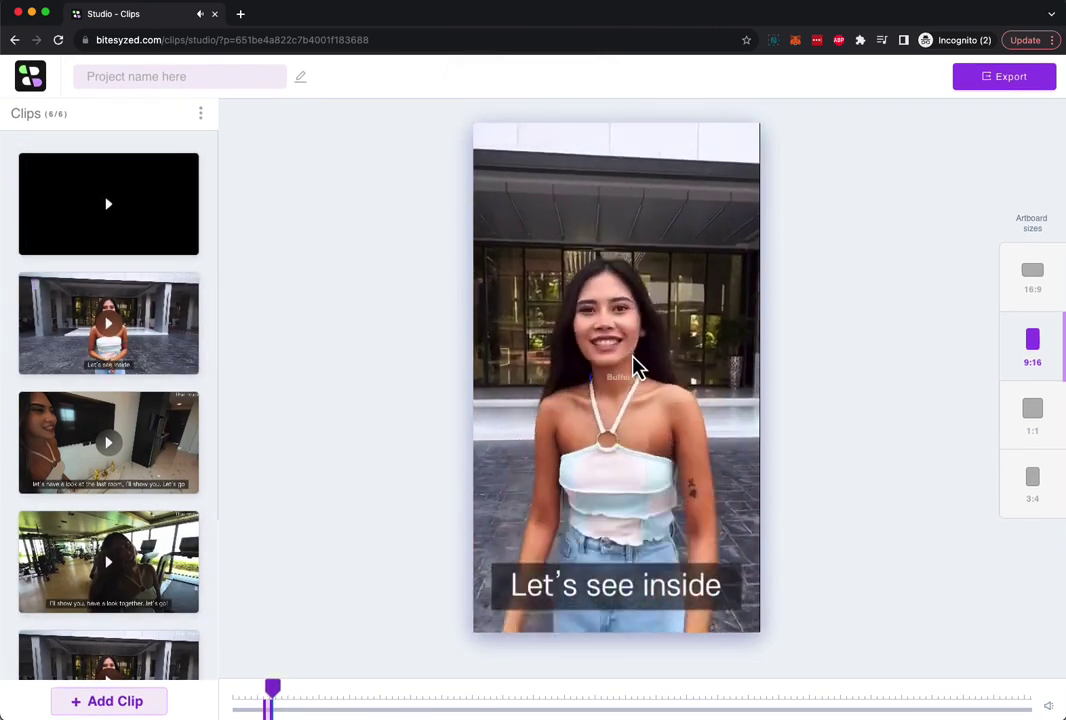
click(165, 355)
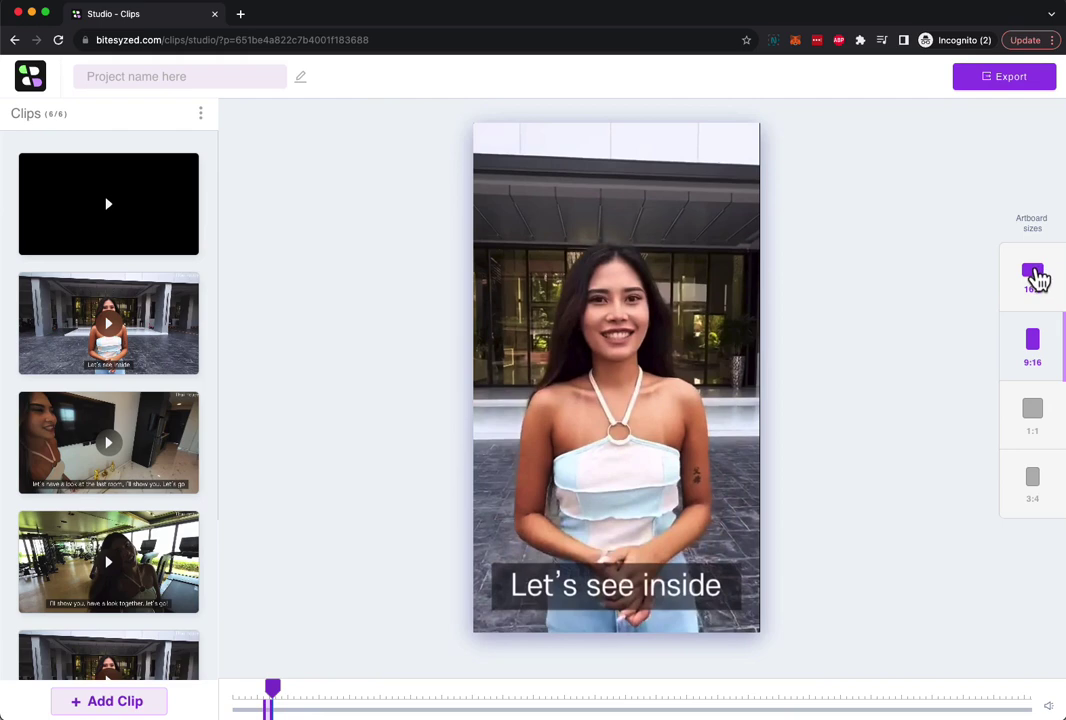
click(1036, 277)
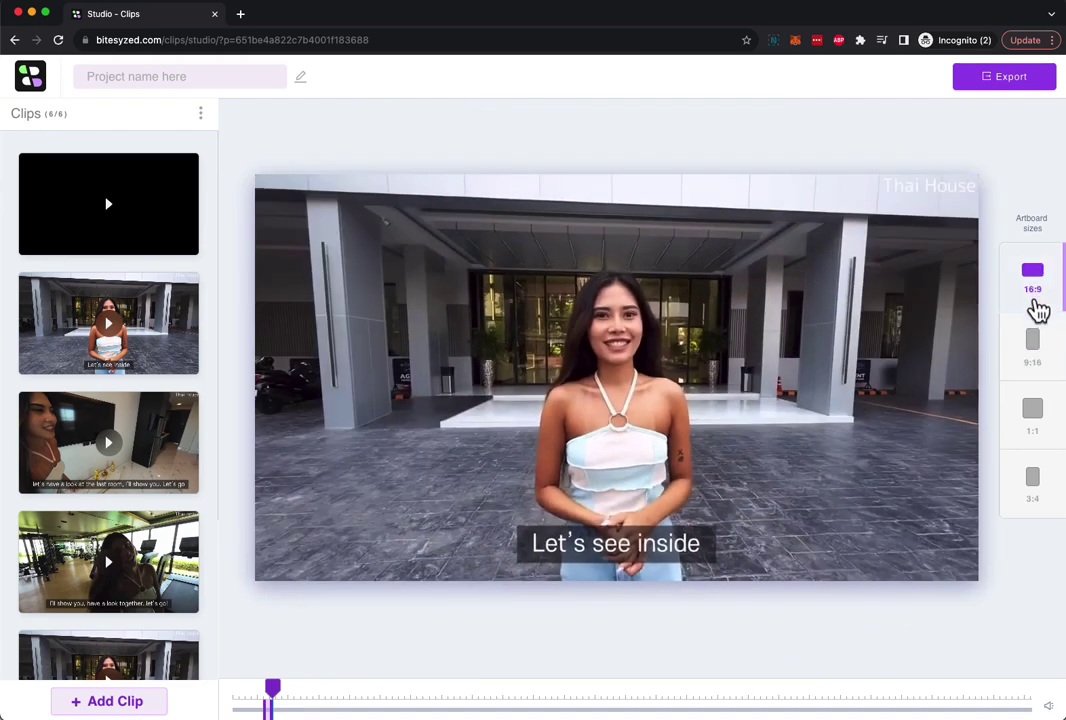
click(1037, 348)
click(1038, 424)
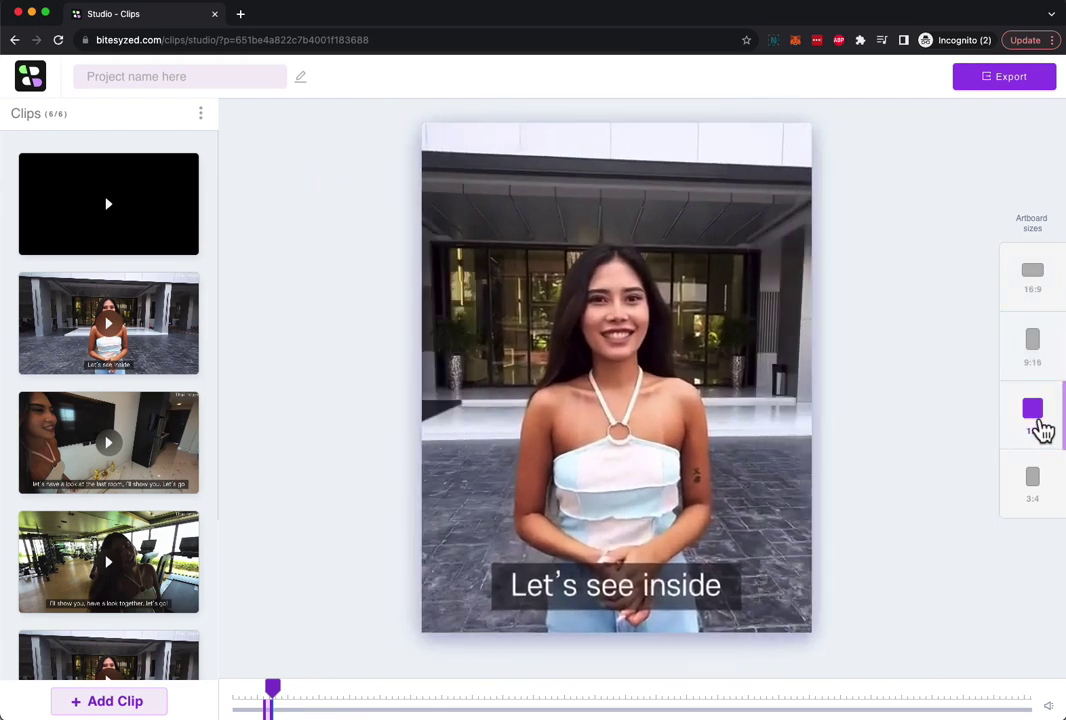
click(1037, 480)
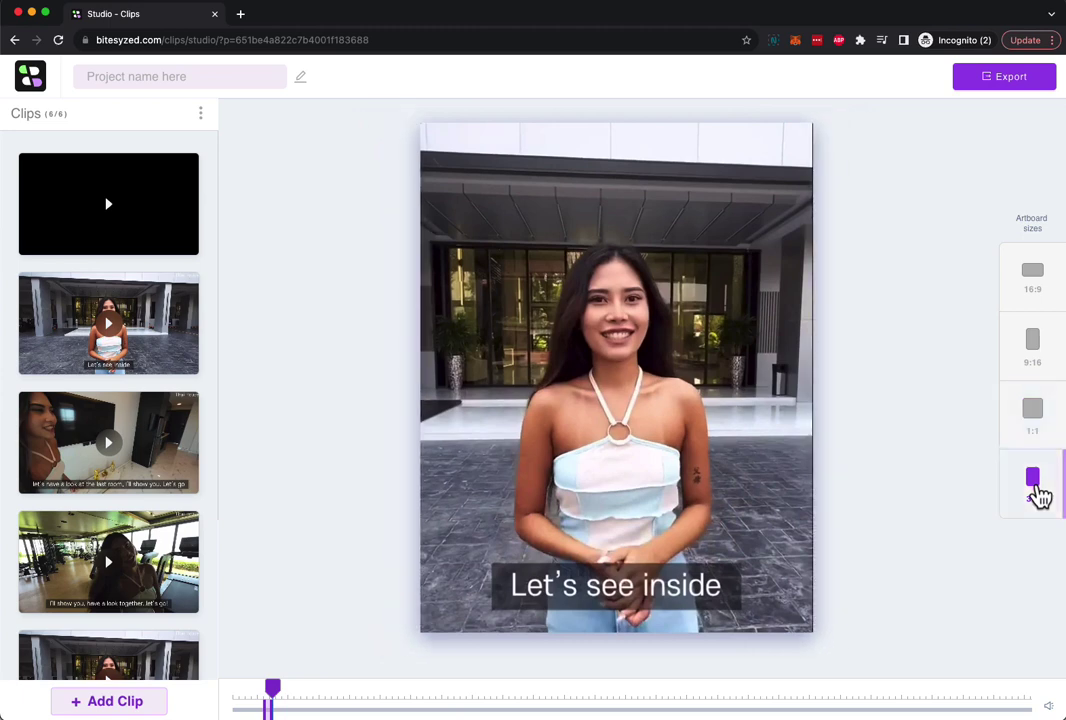
click(1033, 418)
click(1031, 352)
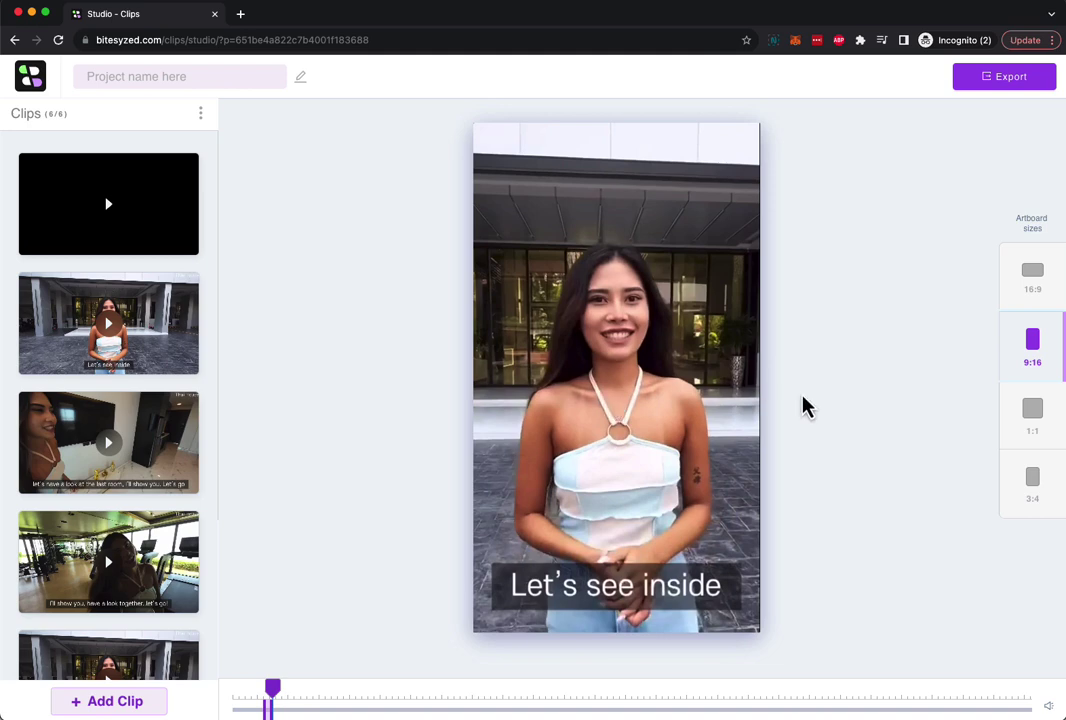
click(182, 358)
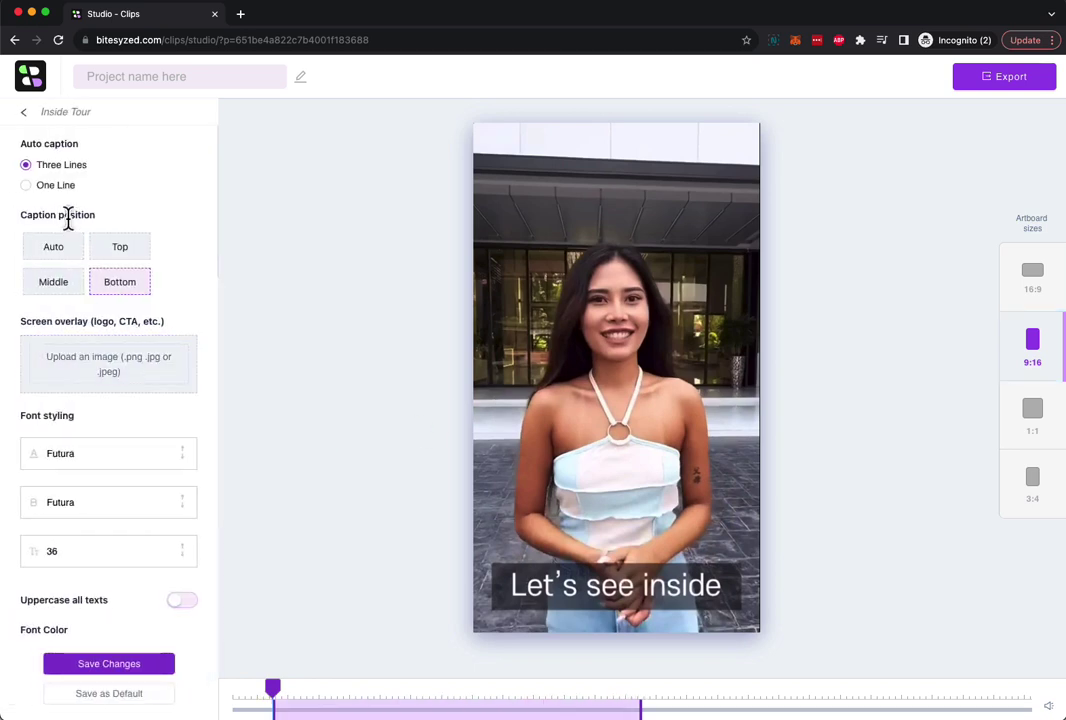
Switch captions to Three Lines, upload the Bitesyzed logo overlay, and nudge it up at top-left.
click(60, 166)
click(110, 375)
double_click(485, 308)
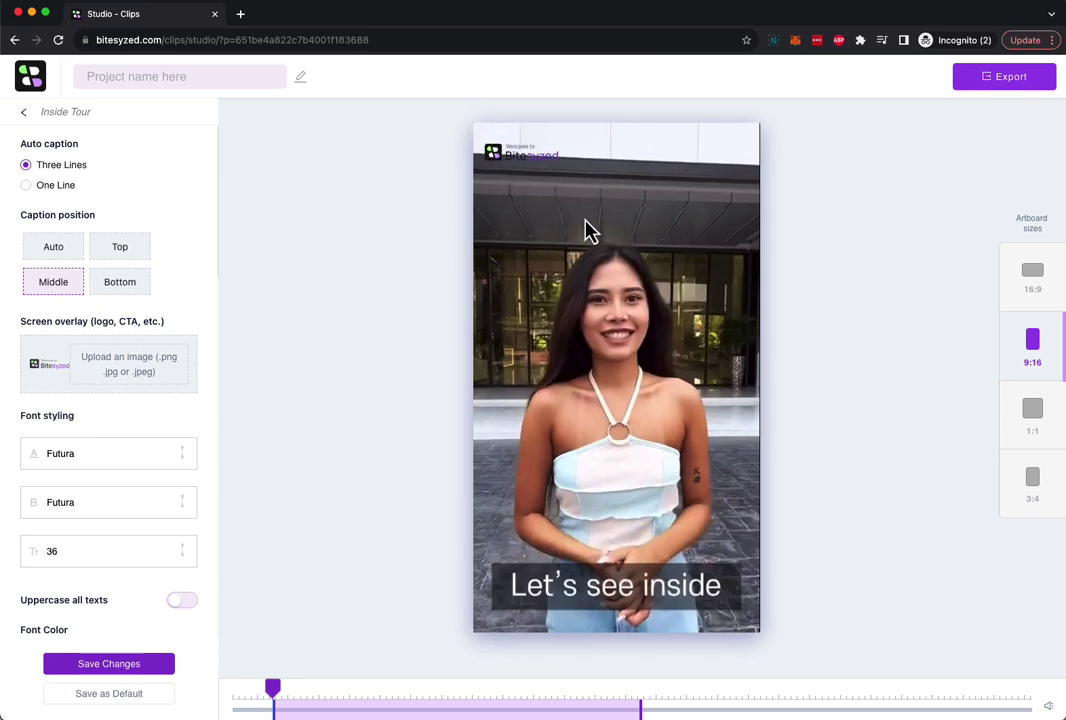
click(528, 145)
drag(513, 155, 509, 141)
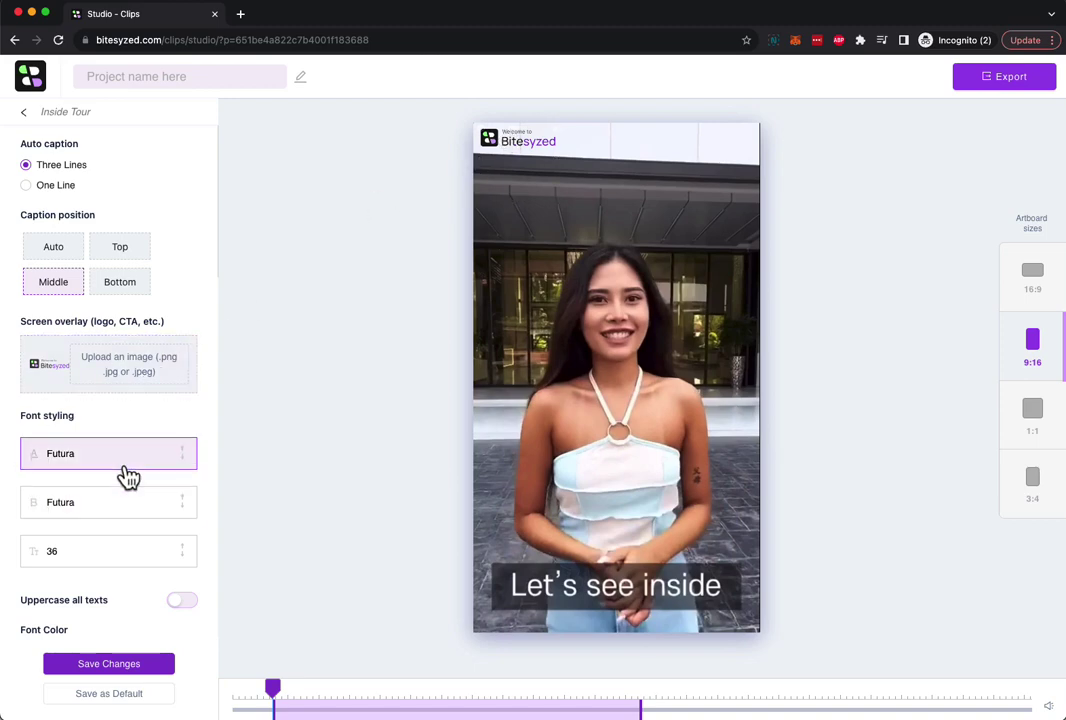
Drag the Inside Tour clip's end trim handle well left on the timeline and play the shortened preview.
scroll(131, 467, down, 3)
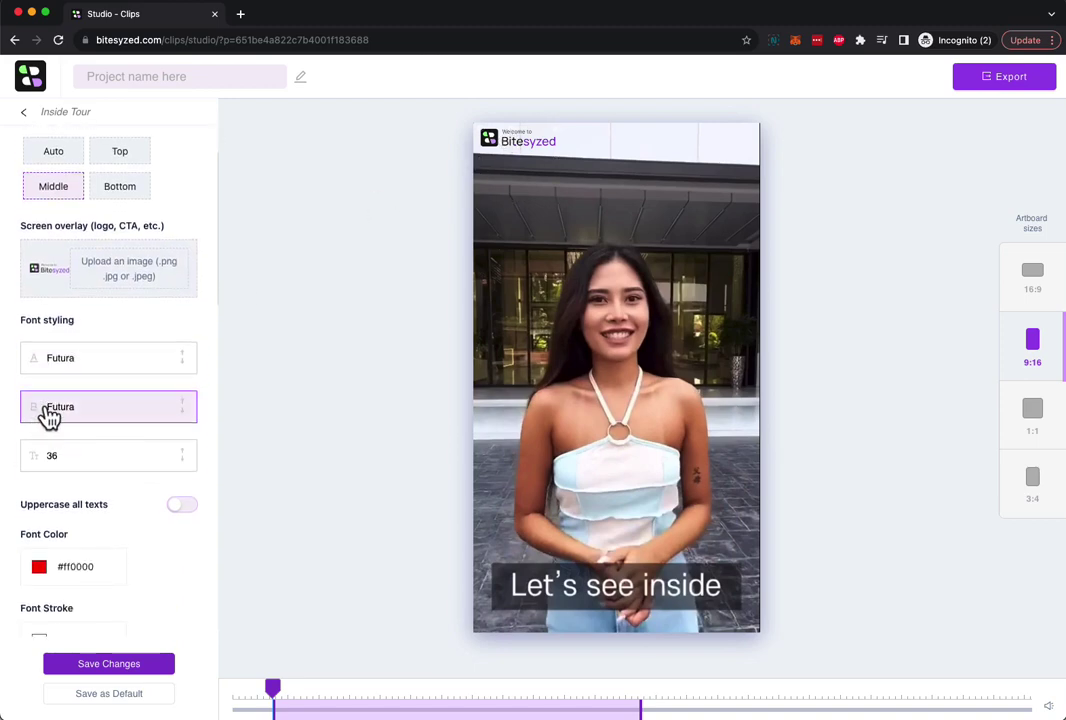
scroll(131, 412, down, 2)
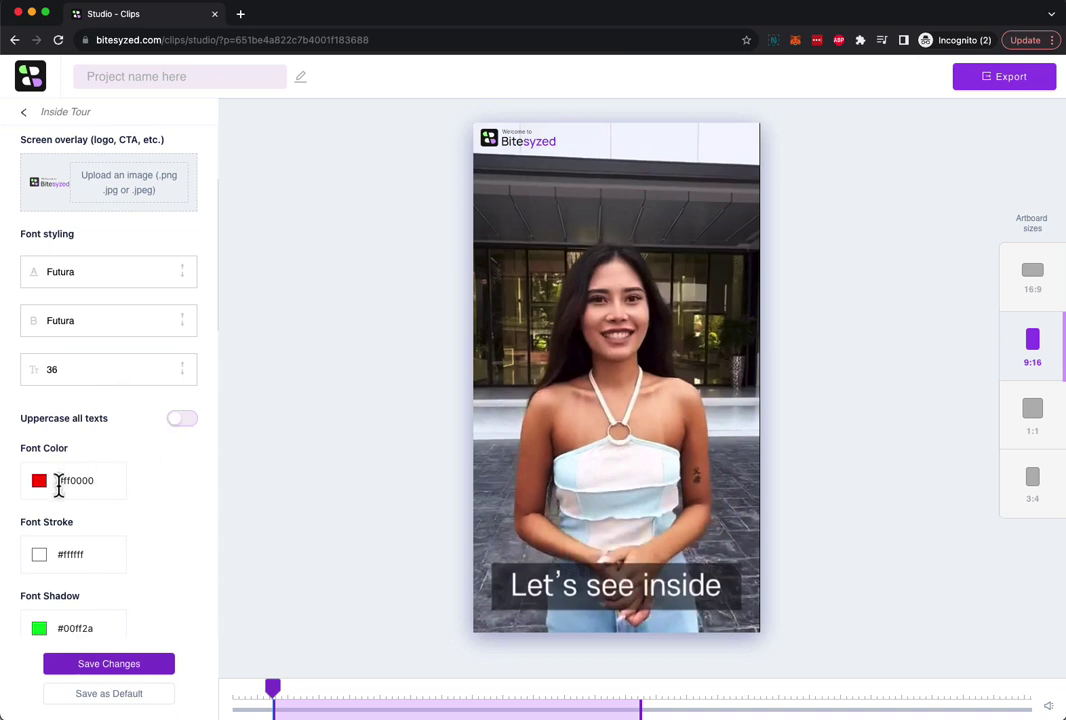
scroll(107, 511, down, 5)
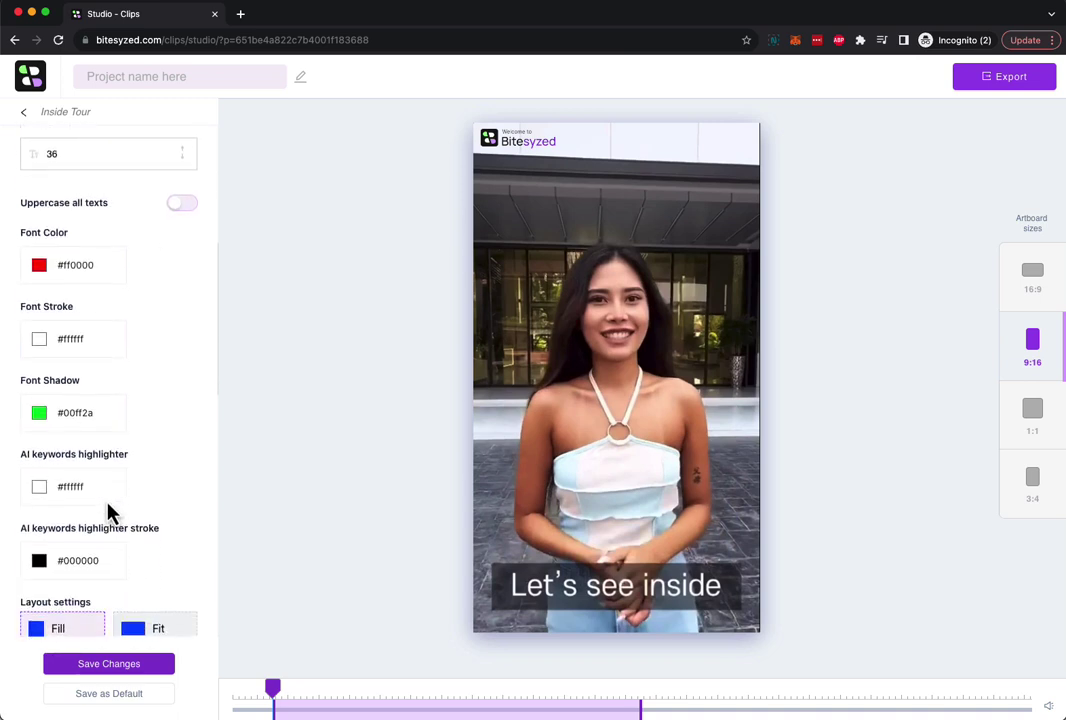
scroll(110, 512, down, 2)
scroll(97, 430, down, 2)
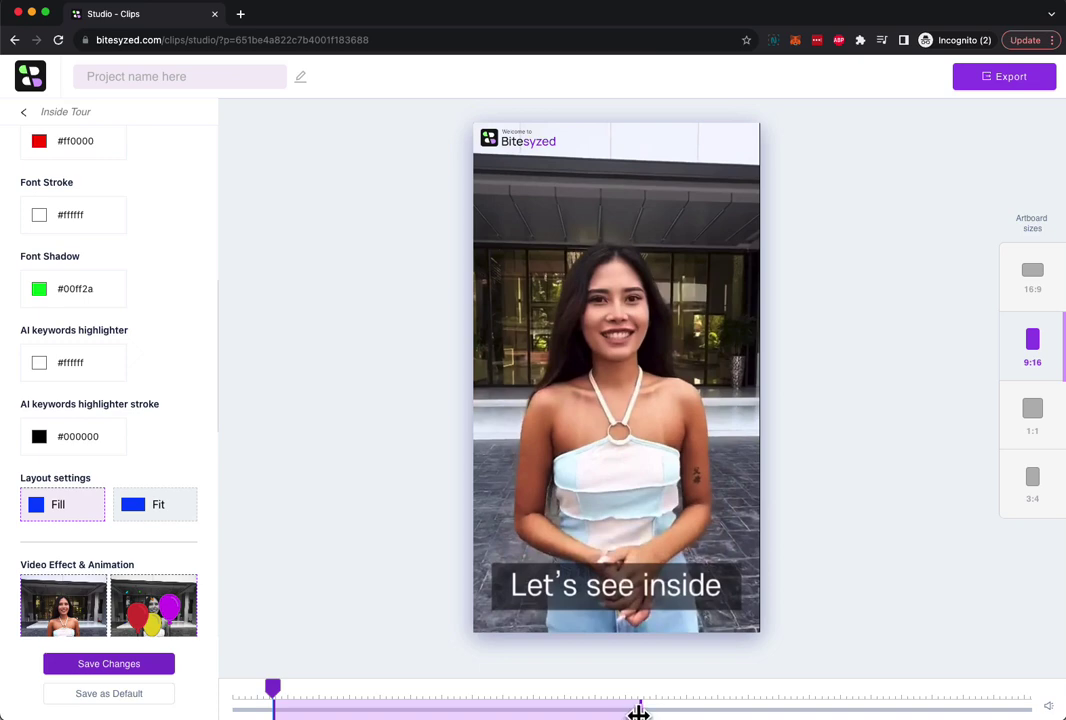
drag(638, 712, 362, 712)
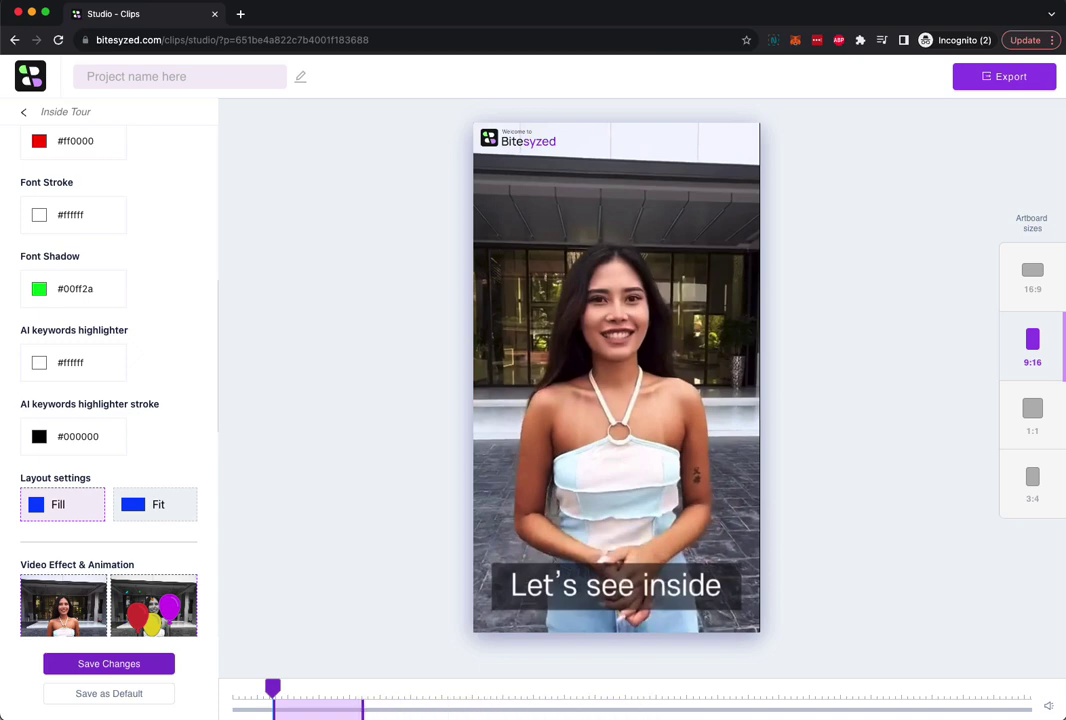
click(645, 471)
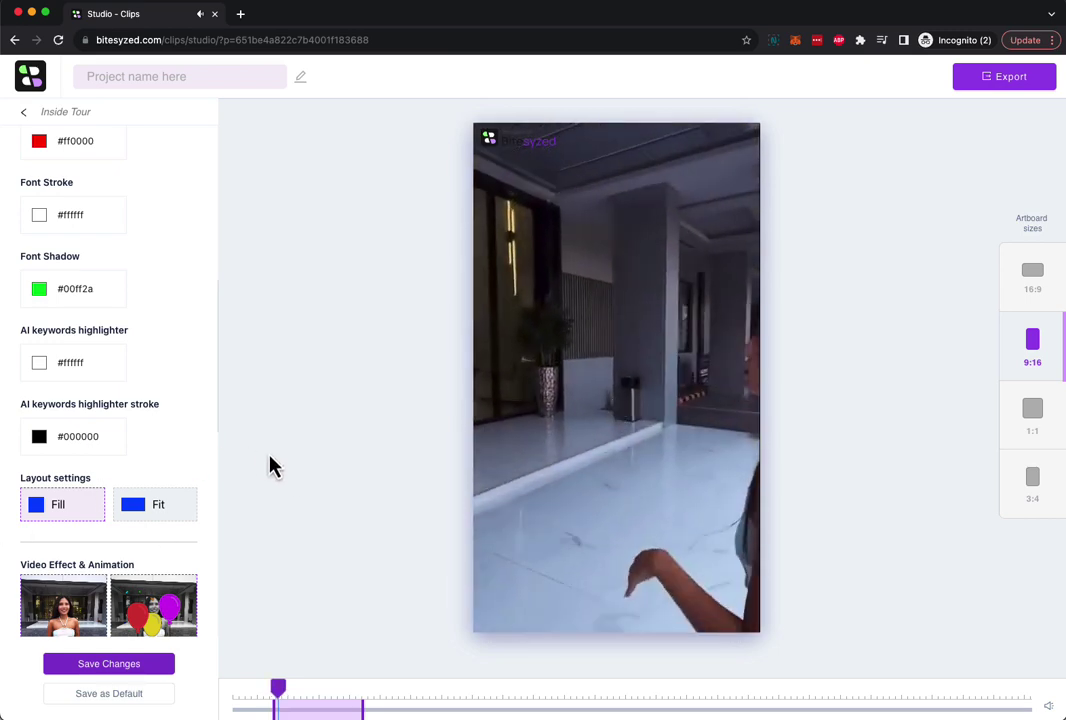
Preview the balloons, Happy Halloween, heart and green check effects on the clip.
scroll(140, 572, down, 2)
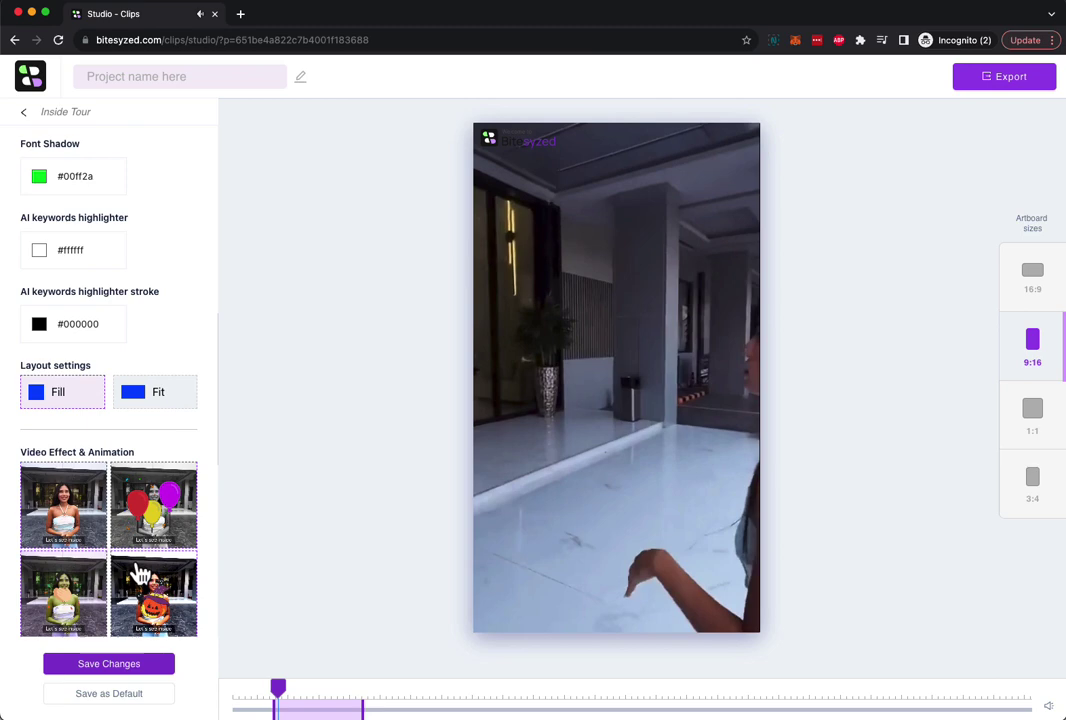
scroll(140, 572, down, 2)
click(125, 412)
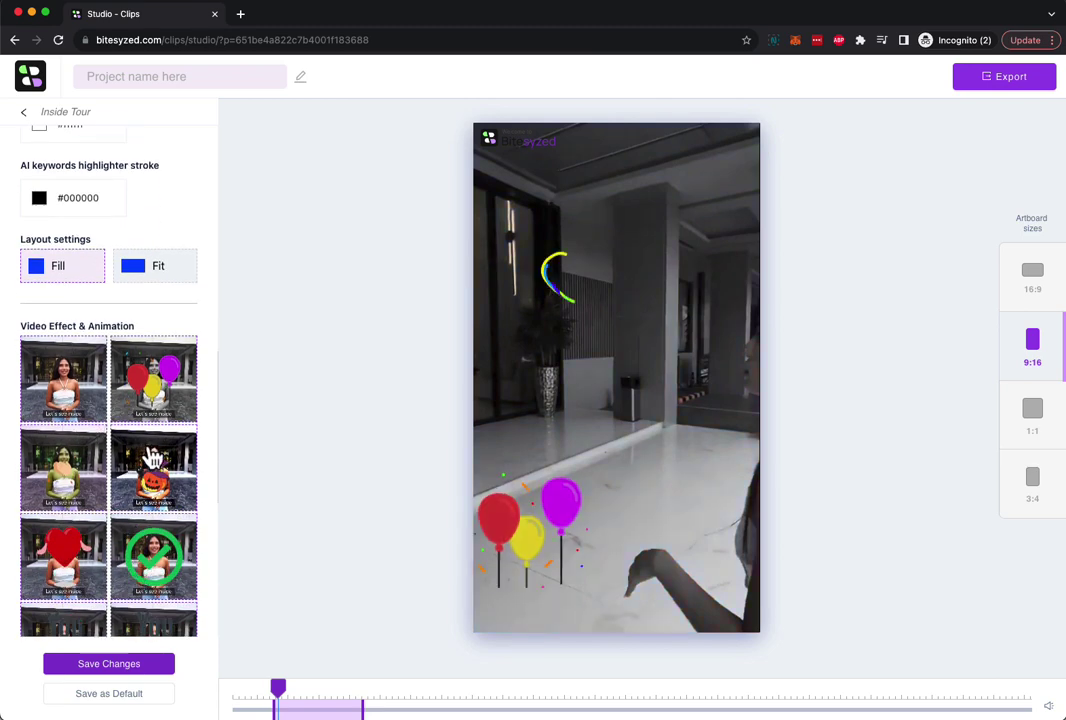
click(153, 460)
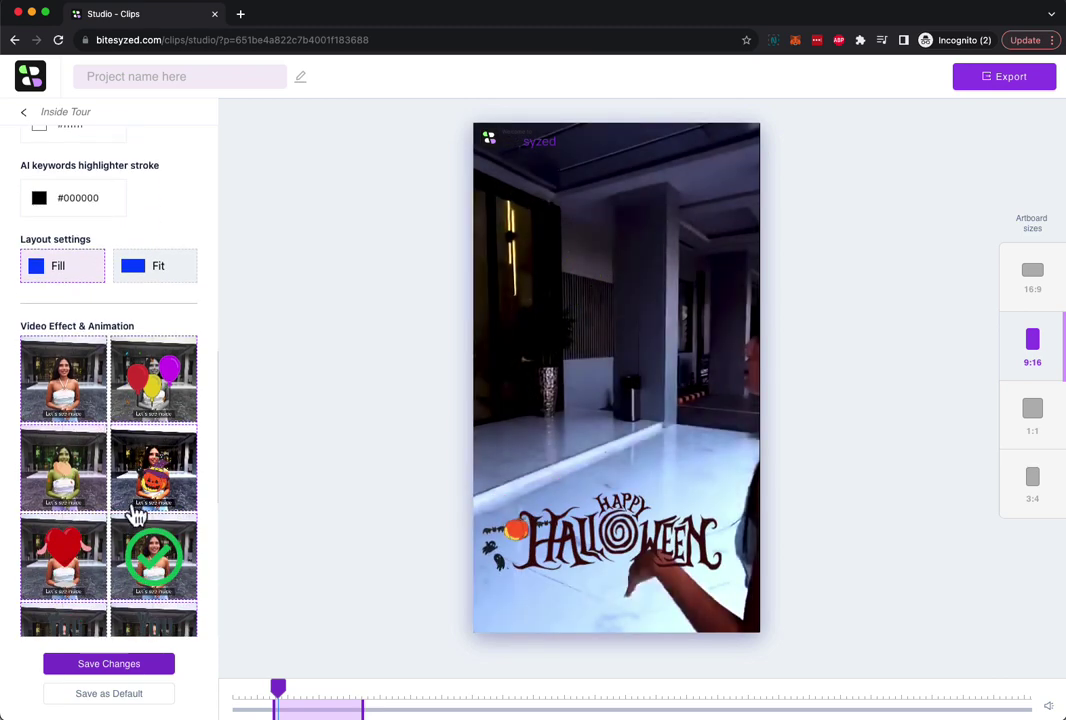
click(80, 578)
click(148, 573)
Apply the cartoon dog effect and save the clip's changes.
scroll(148, 578, down, 2)
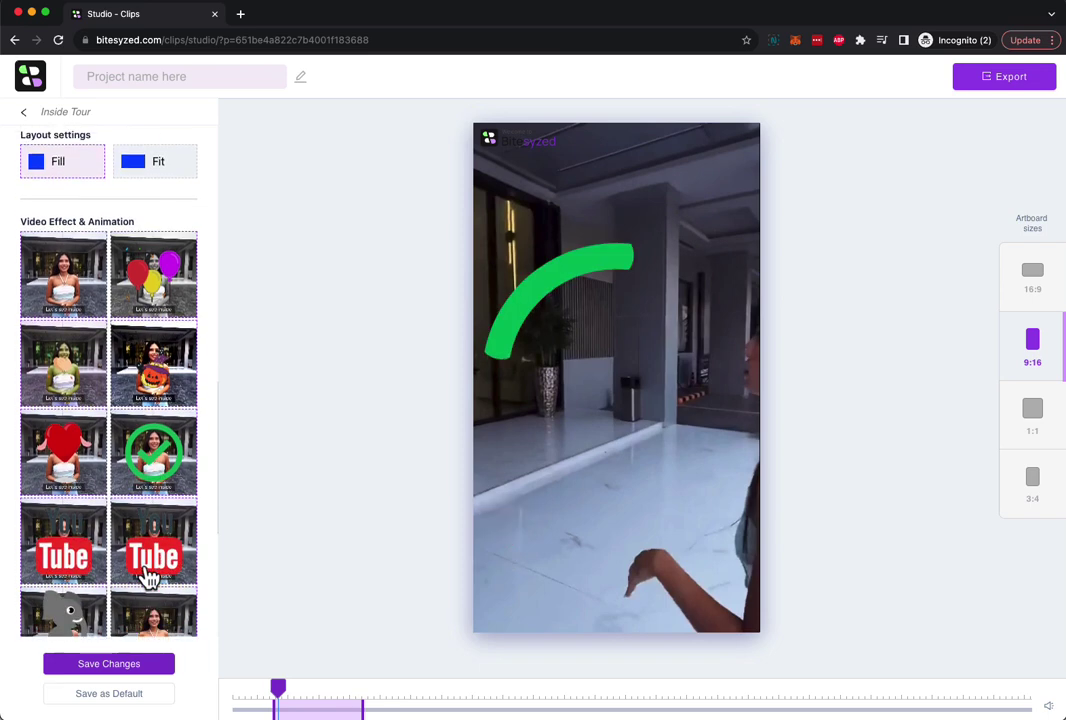
scroll(148, 575, down, 2)
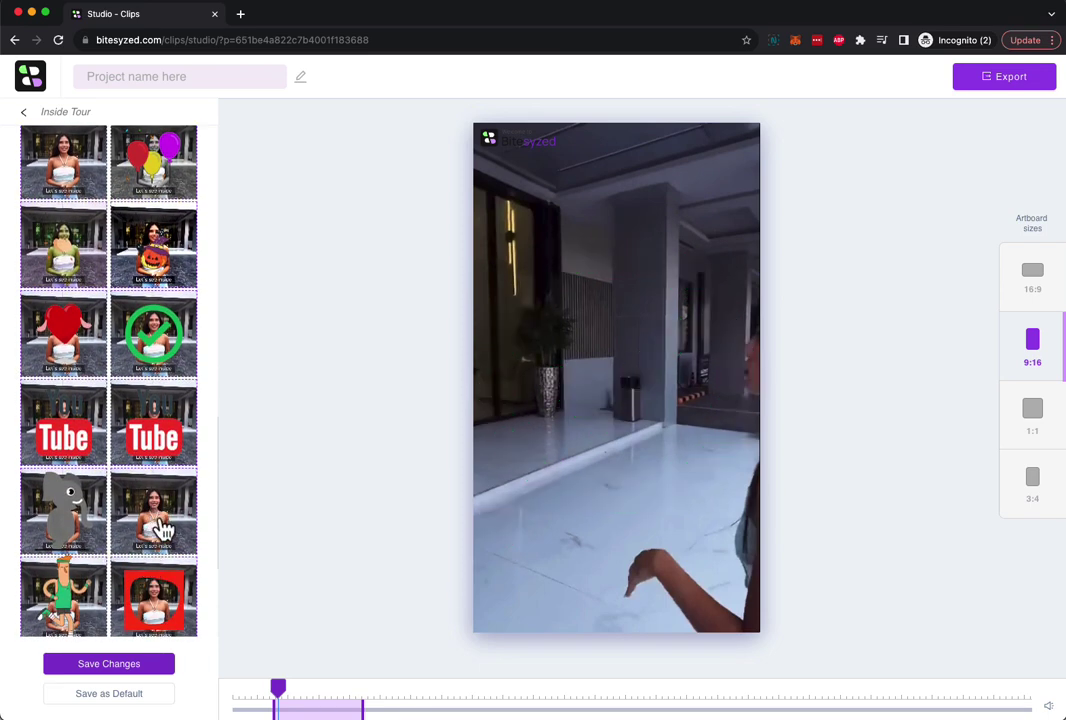
click(160, 530)
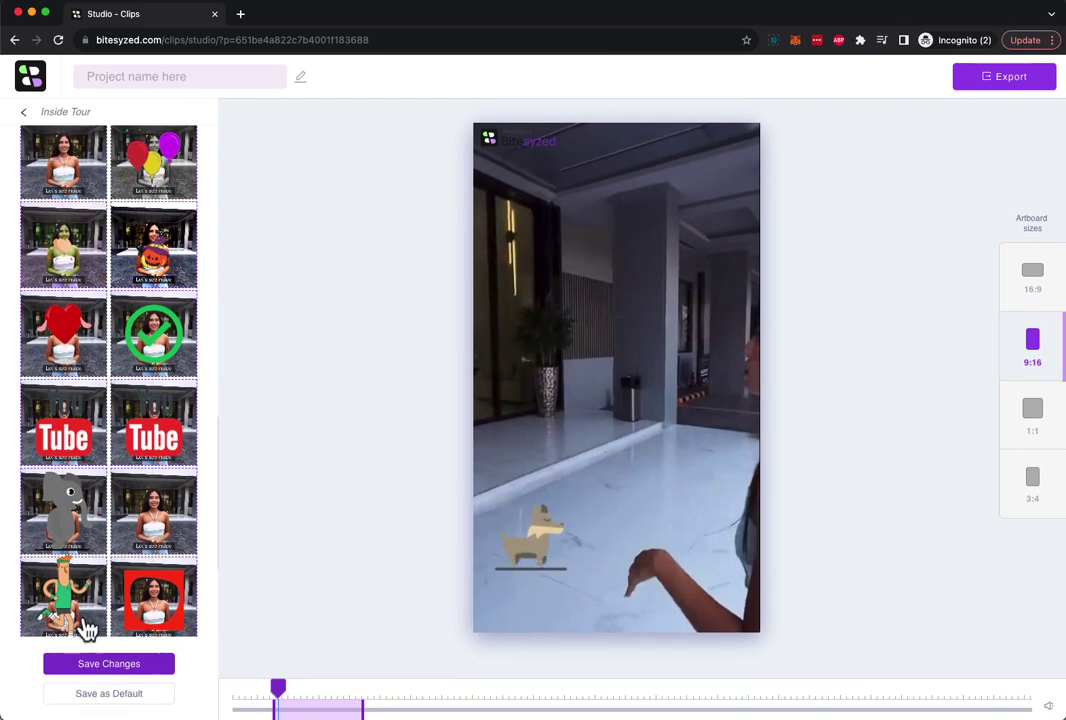
click(110, 665)
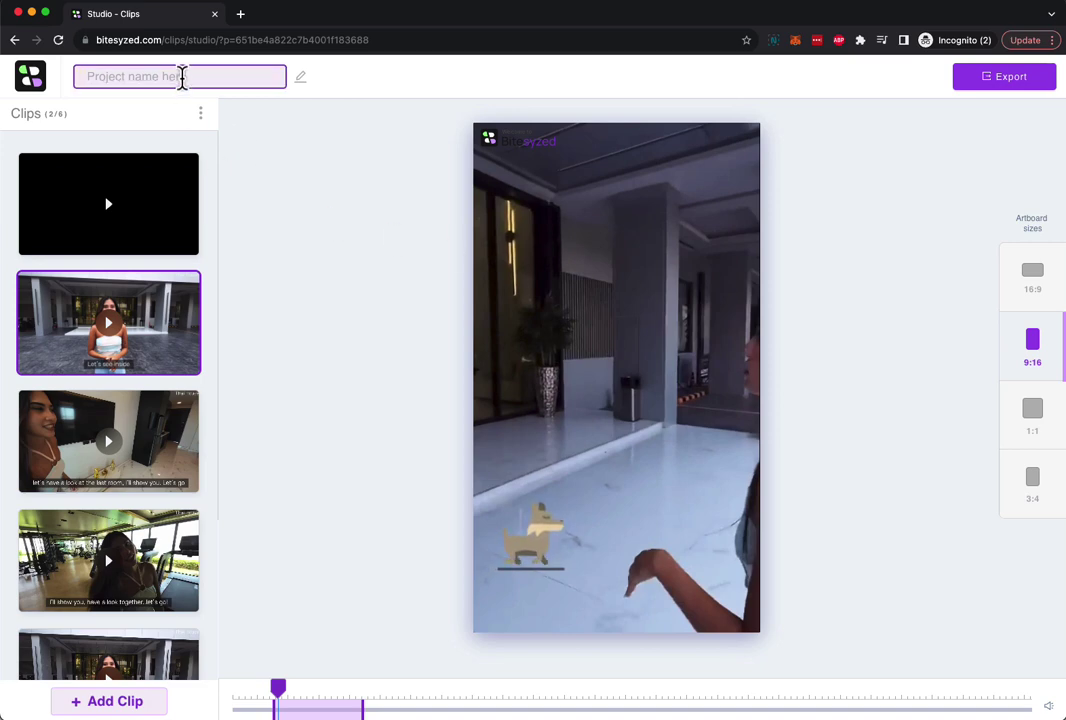
Name the project 'Project #1-client2' and open the export options.
text(Project #1-client2)
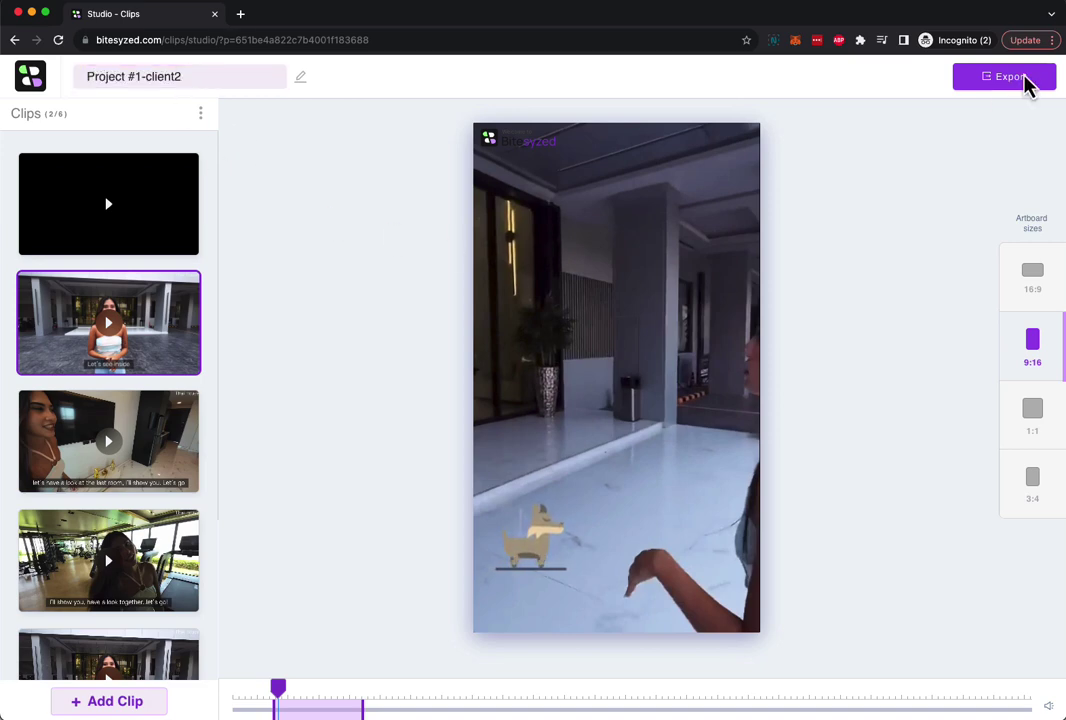
click(1030, 79)
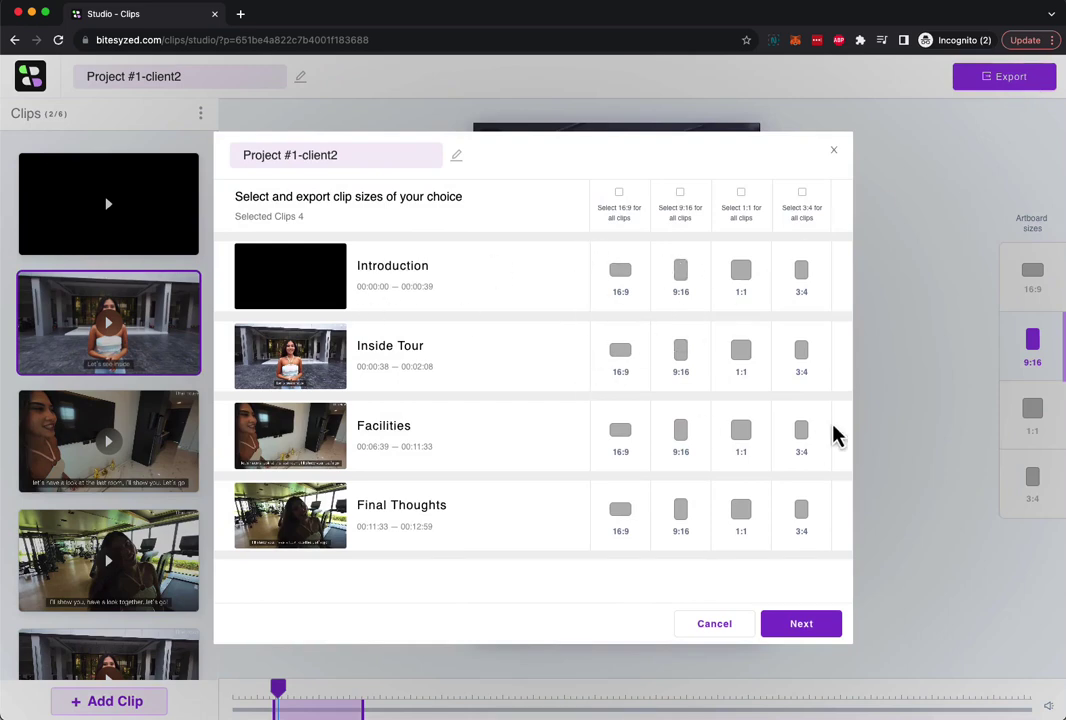
click(681, 193)
click(681, 193)
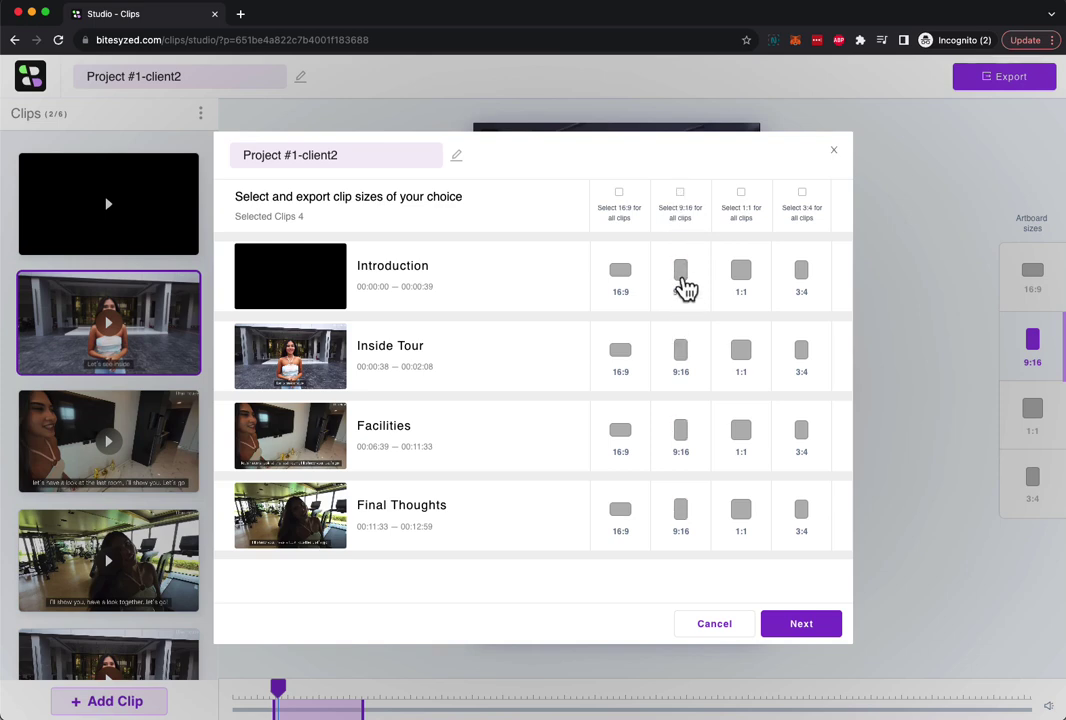
Export Introduction and Facilities at 9:16, Inside Tour at 1:1, and Final Thoughts at 16:9.
click(681, 272)
click(742, 355)
click(681, 435)
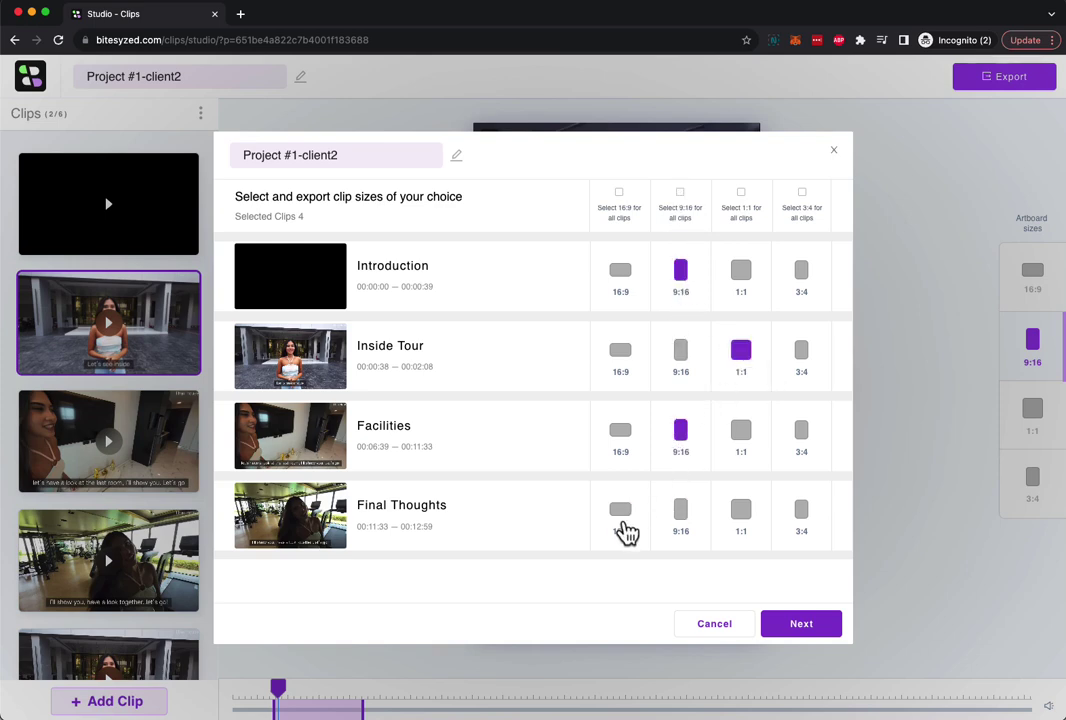
click(620, 511)
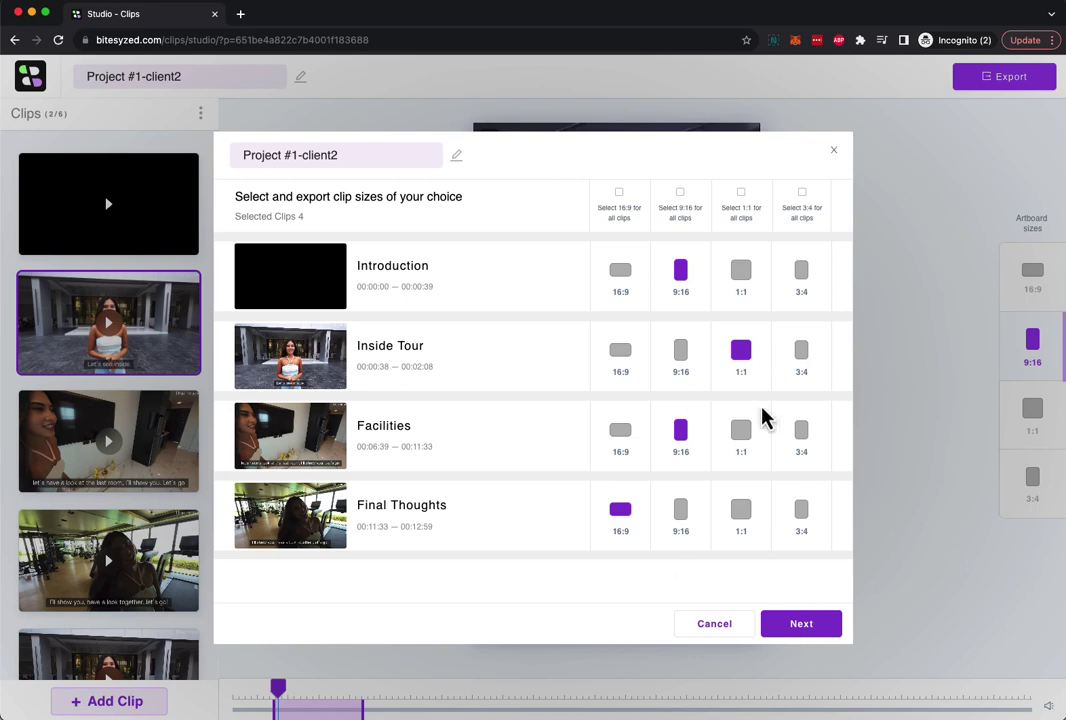
click(803, 625)
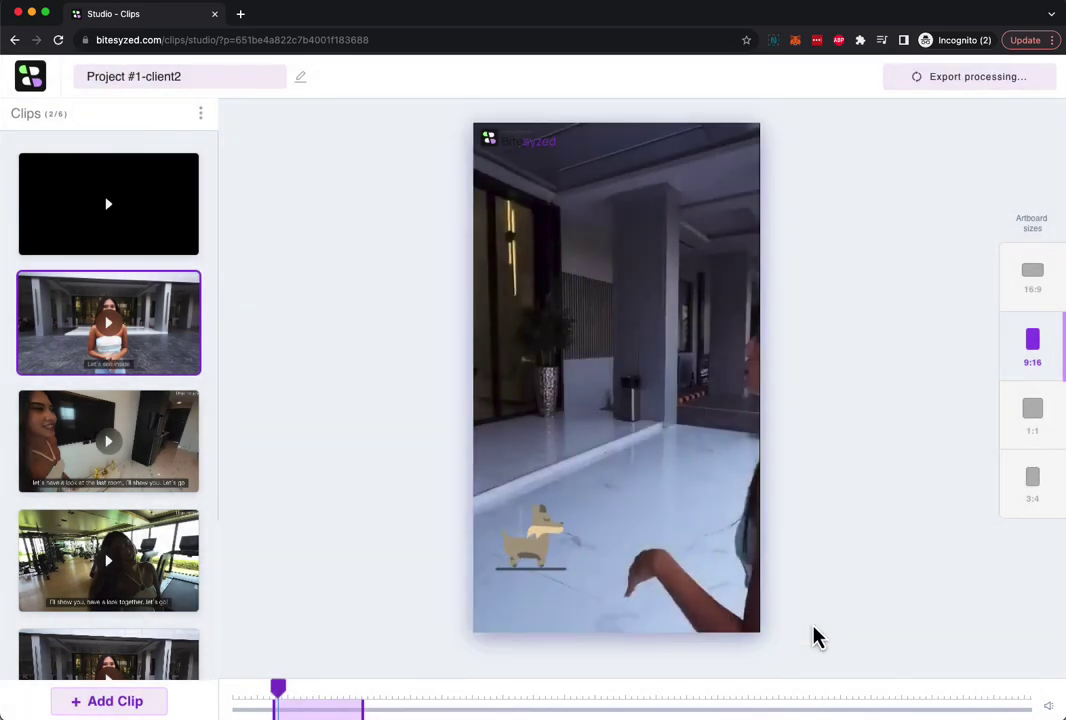
Go to the render page and scroll down to the Facilities clip's Portuguese caption and hashtags.
click(968, 84)
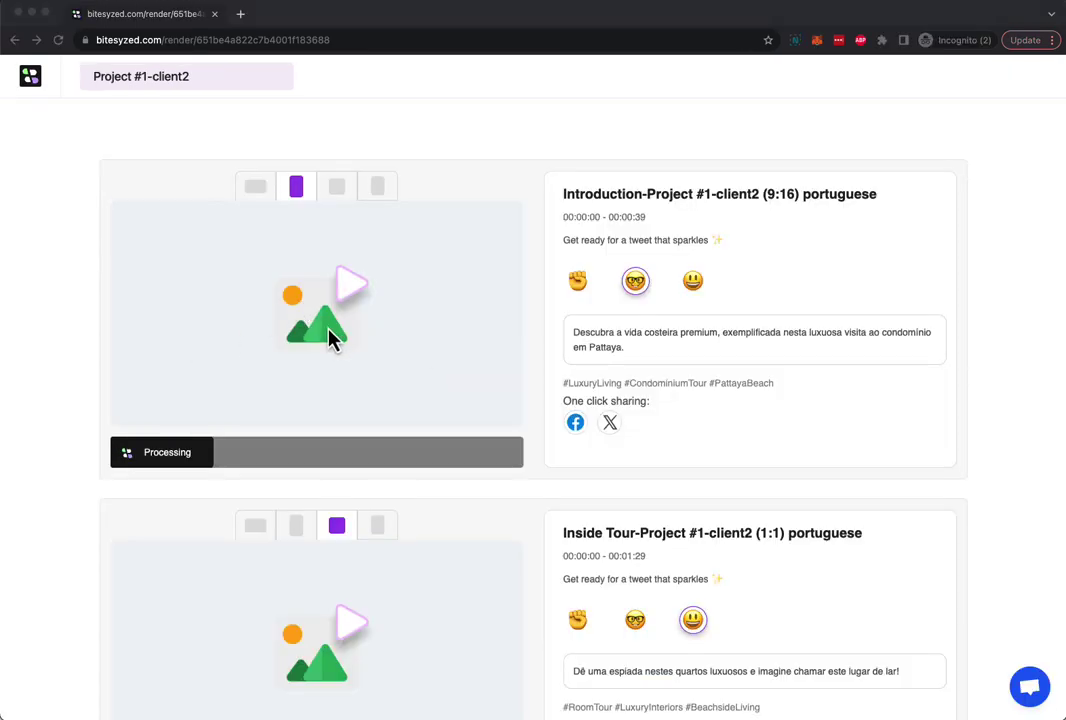
scroll(334, 381, down, 2)
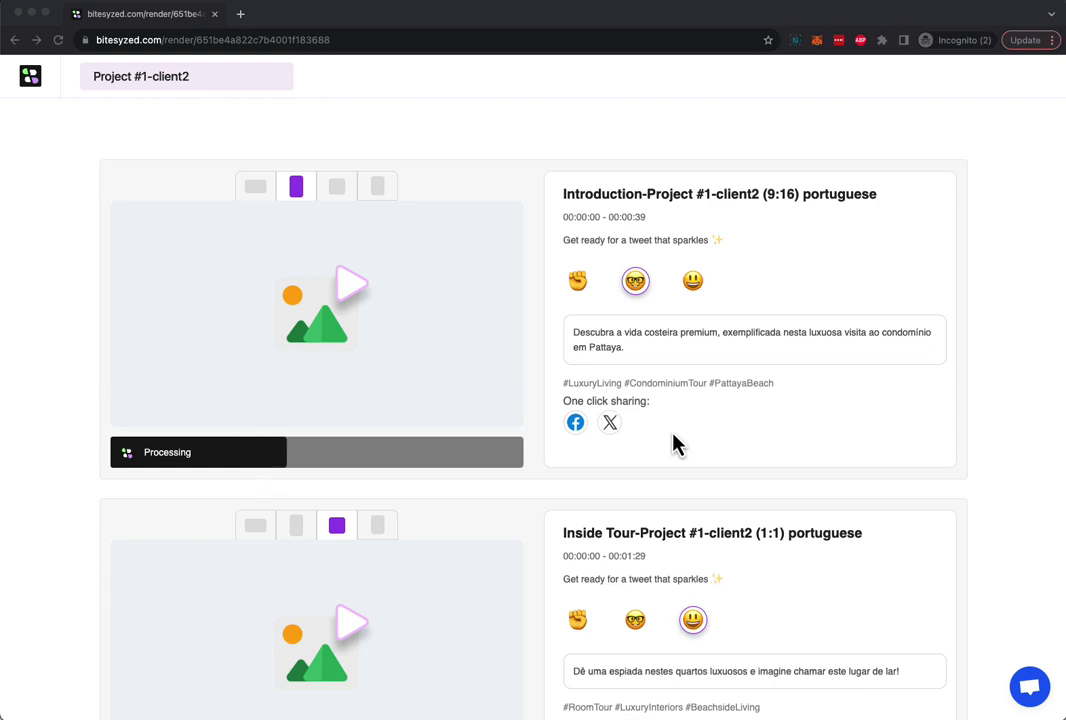
scroll(676, 443, down, 5)
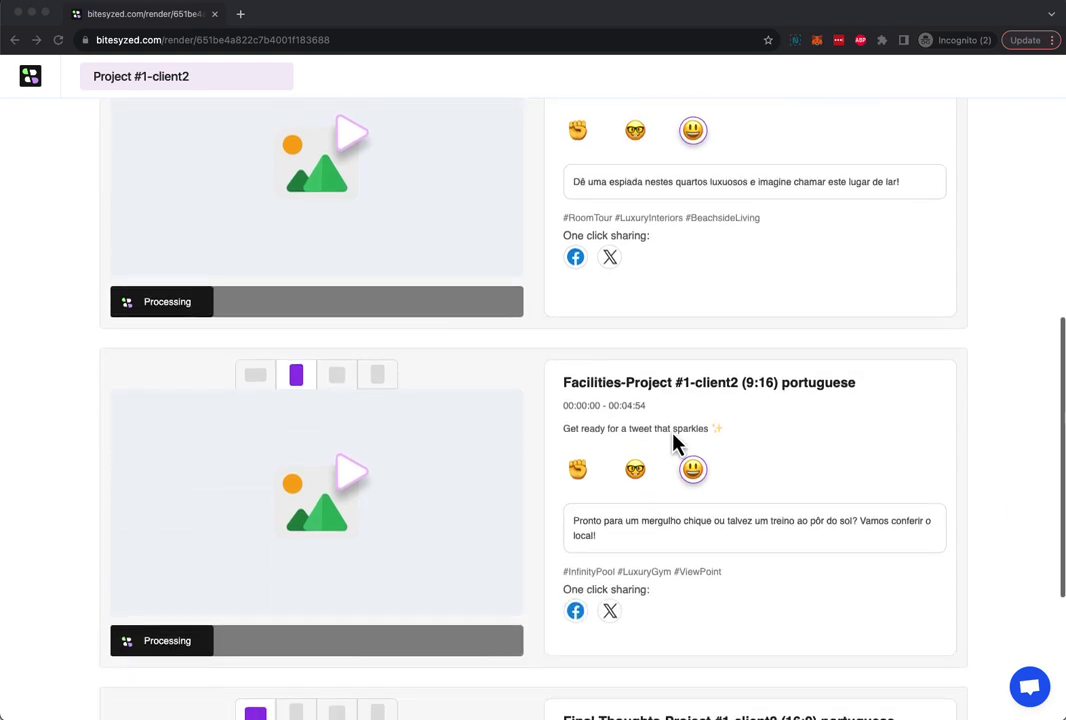
click(635, 474)
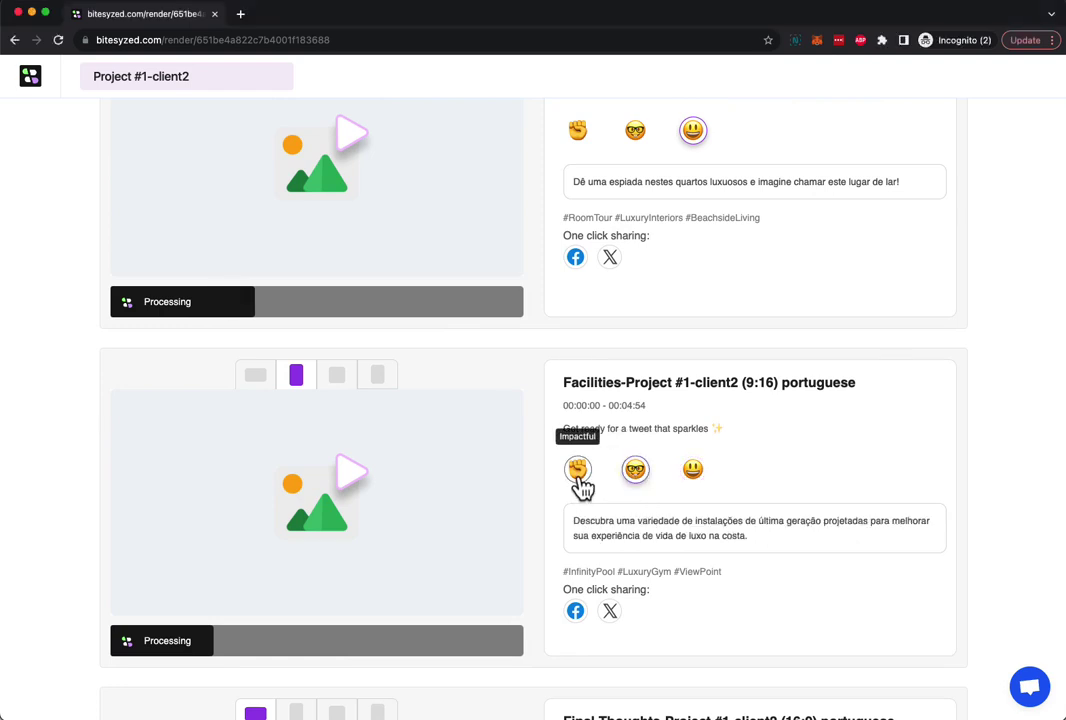
click(580, 472)
click(637, 483)
click(693, 474)
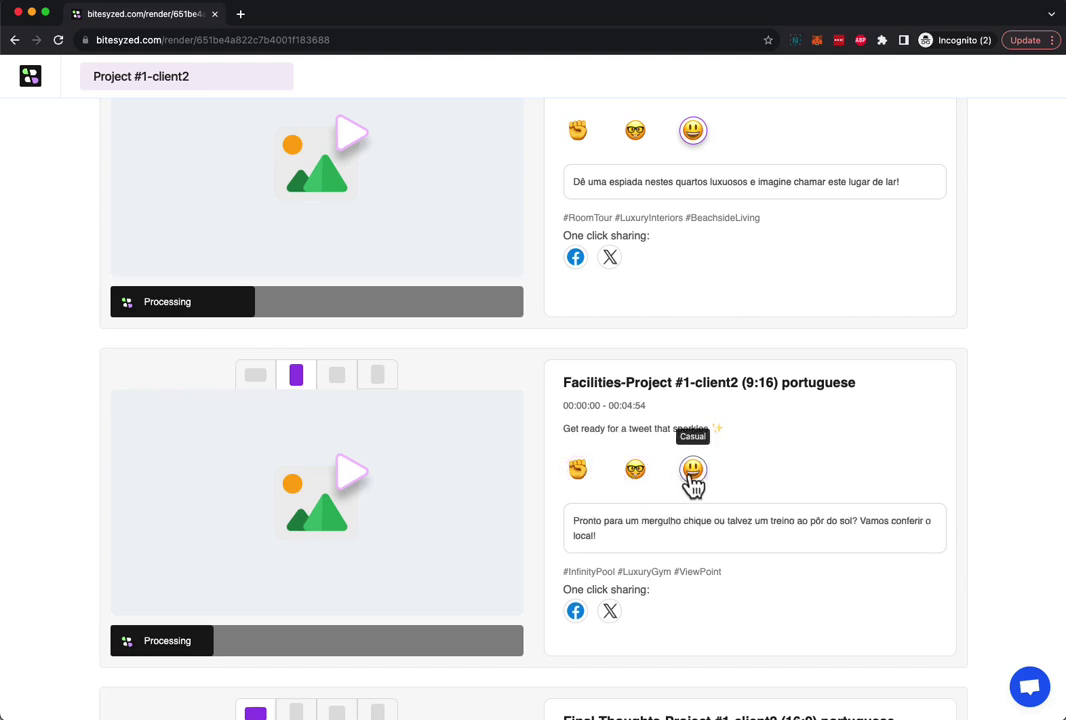
click(637, 482)
click(580, 484)
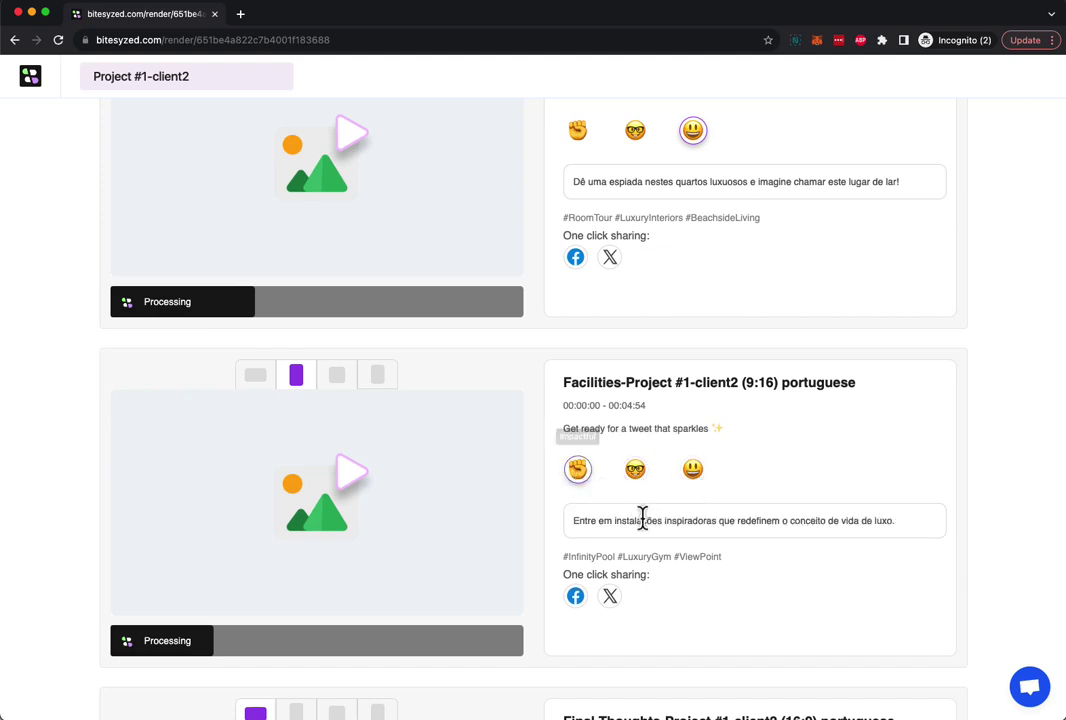
click(693, 474)
scroll(631, 520, down, 3)
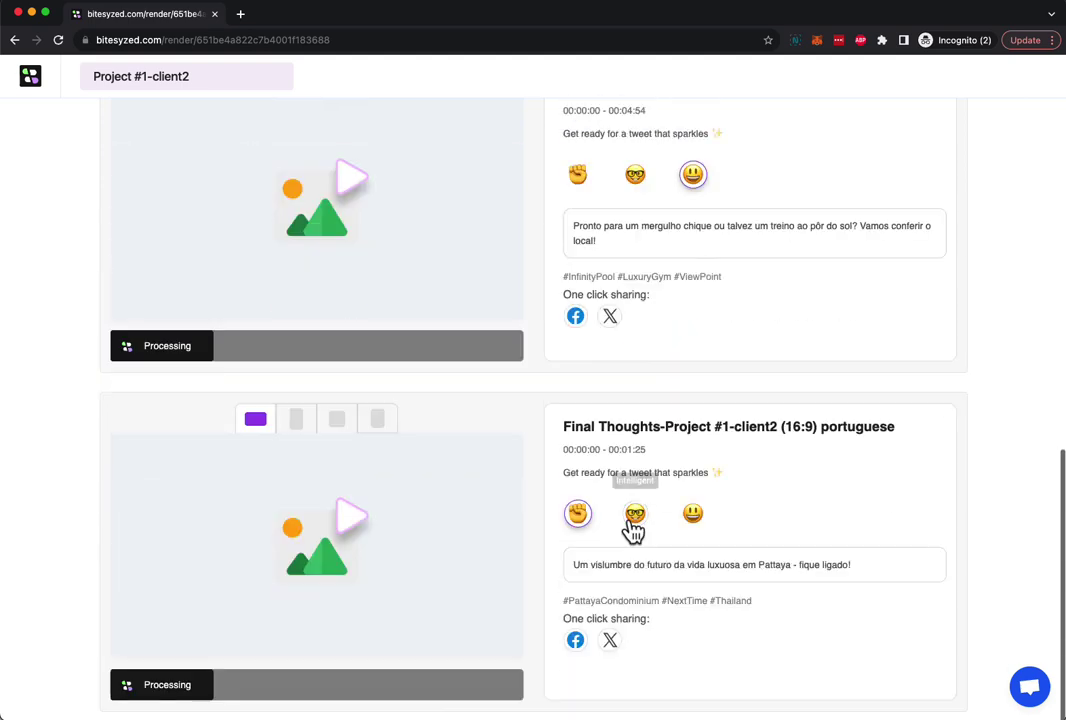
scroll(630, 527, up, 8)
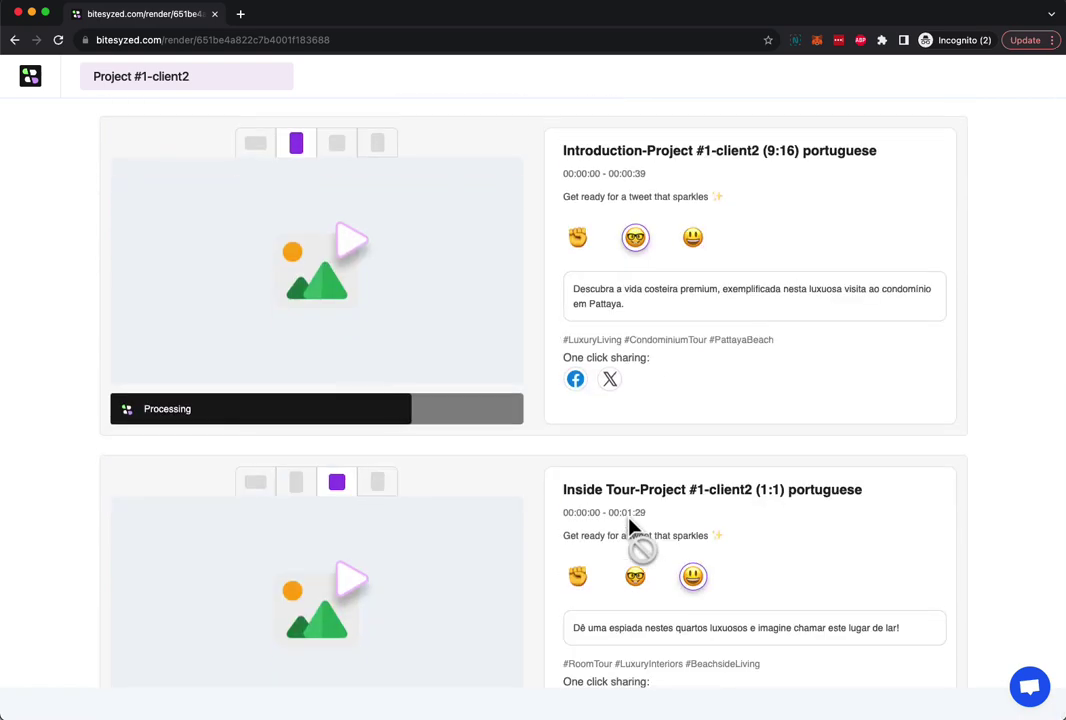